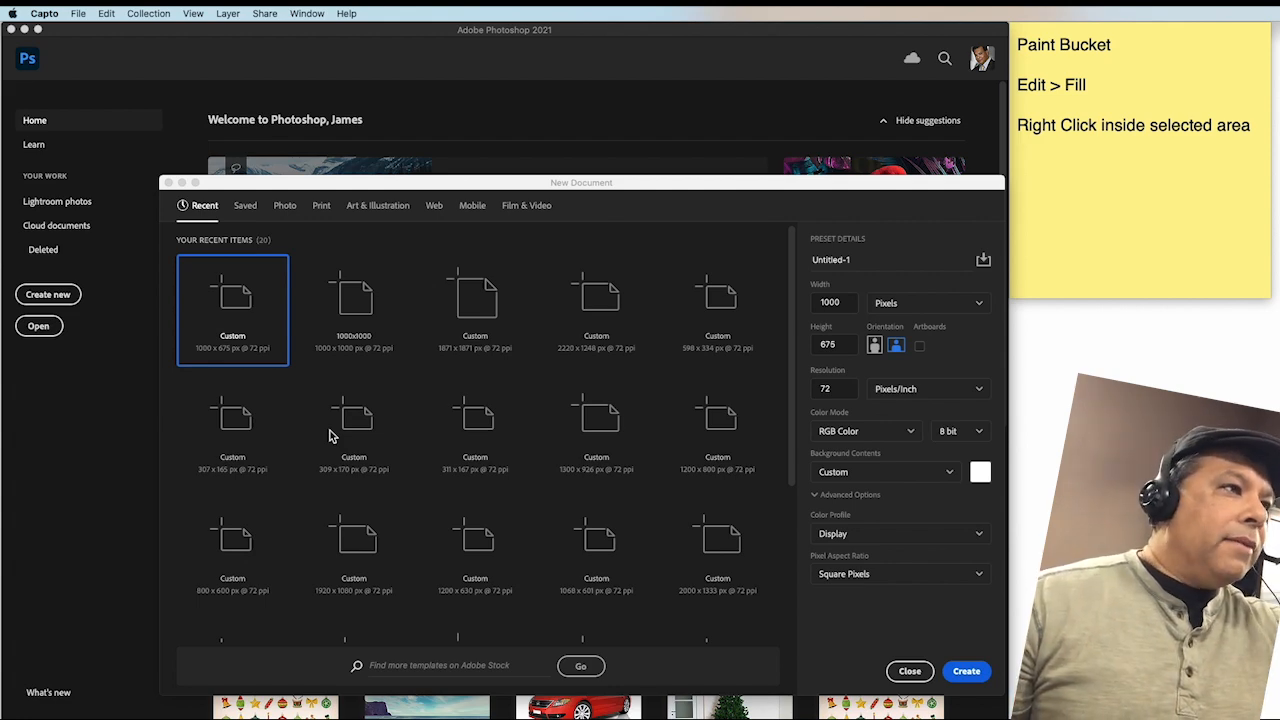
Create a new document from the recent 1000x1000 preset, 1000 x 1000 px at 72 ppi.
drag(429, 187, 375, 137)
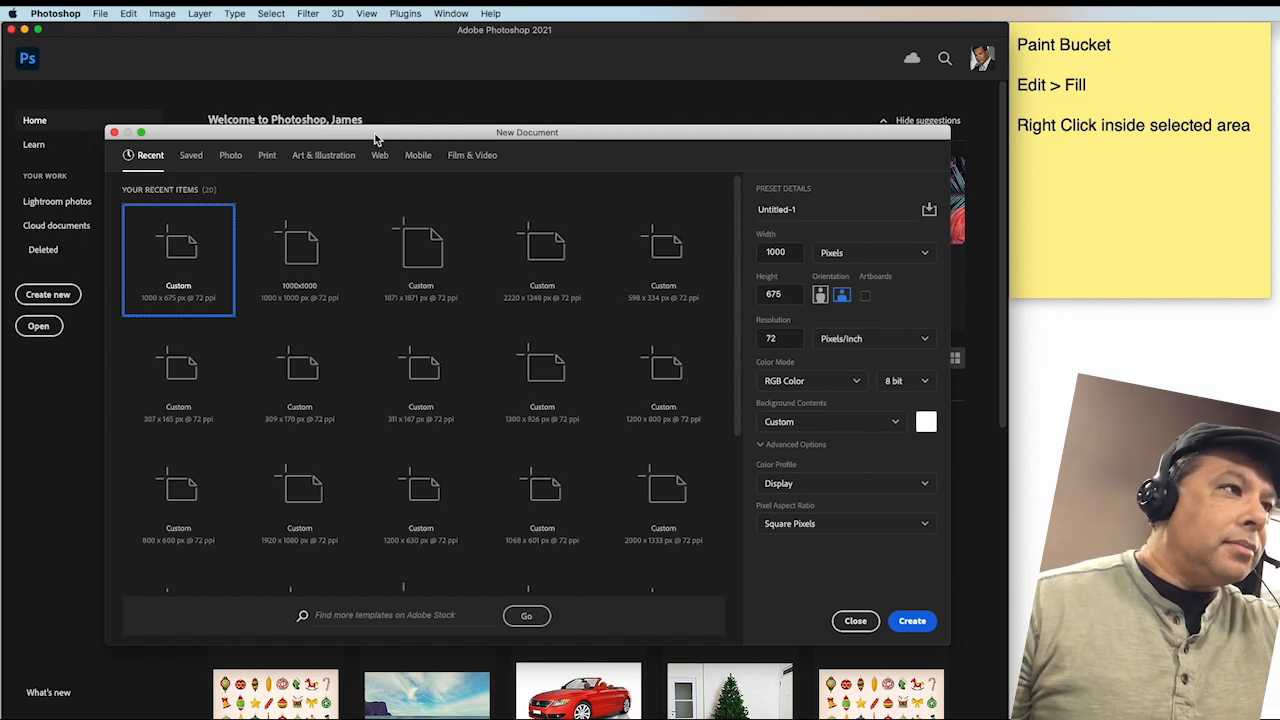
click(294, 297)
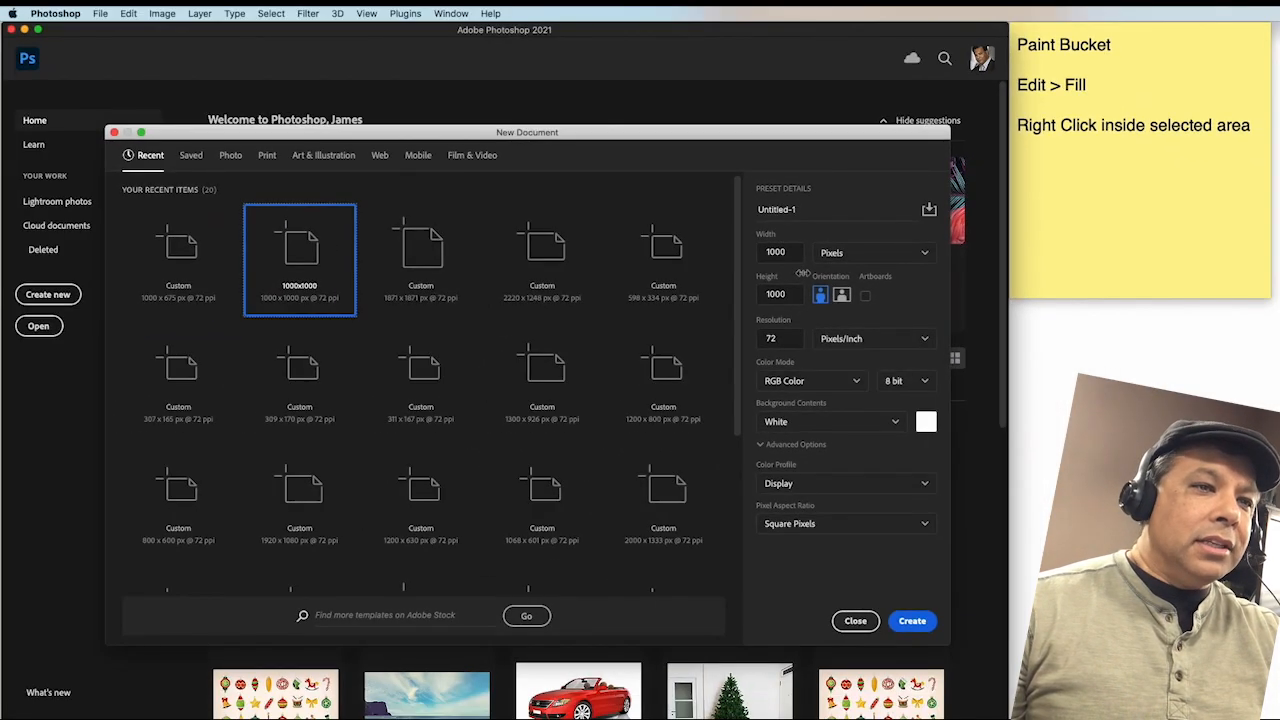
click(916, 622)
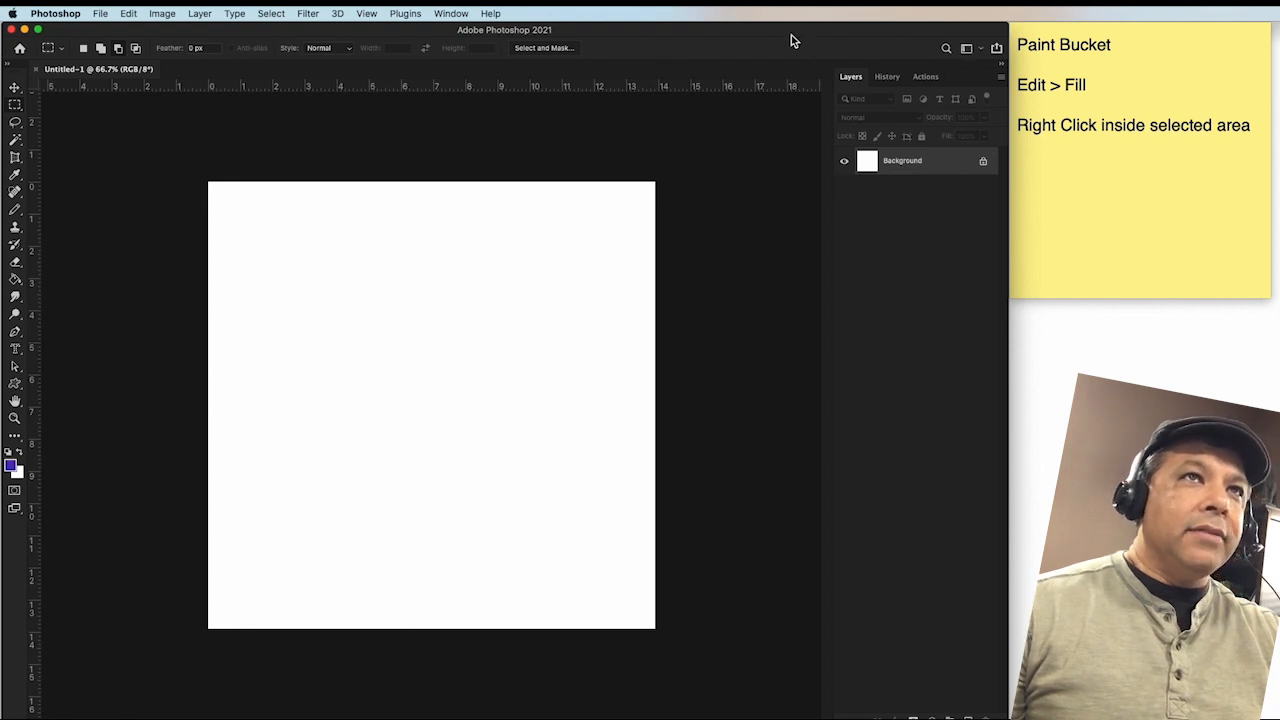
Review the three fill methods on the sticky note, highlighting each line, and put the note back beside the document window.
drag(1131, 25, 514, 210)
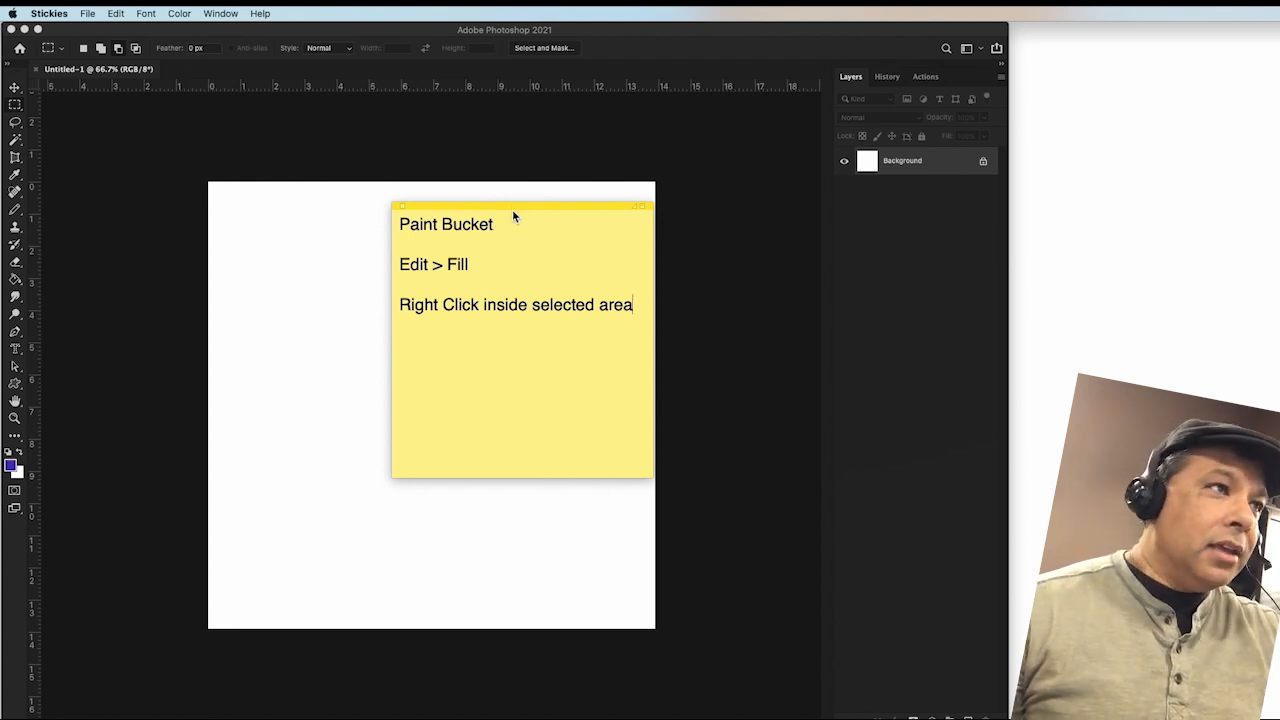
drag(500, 228, 366, 229)
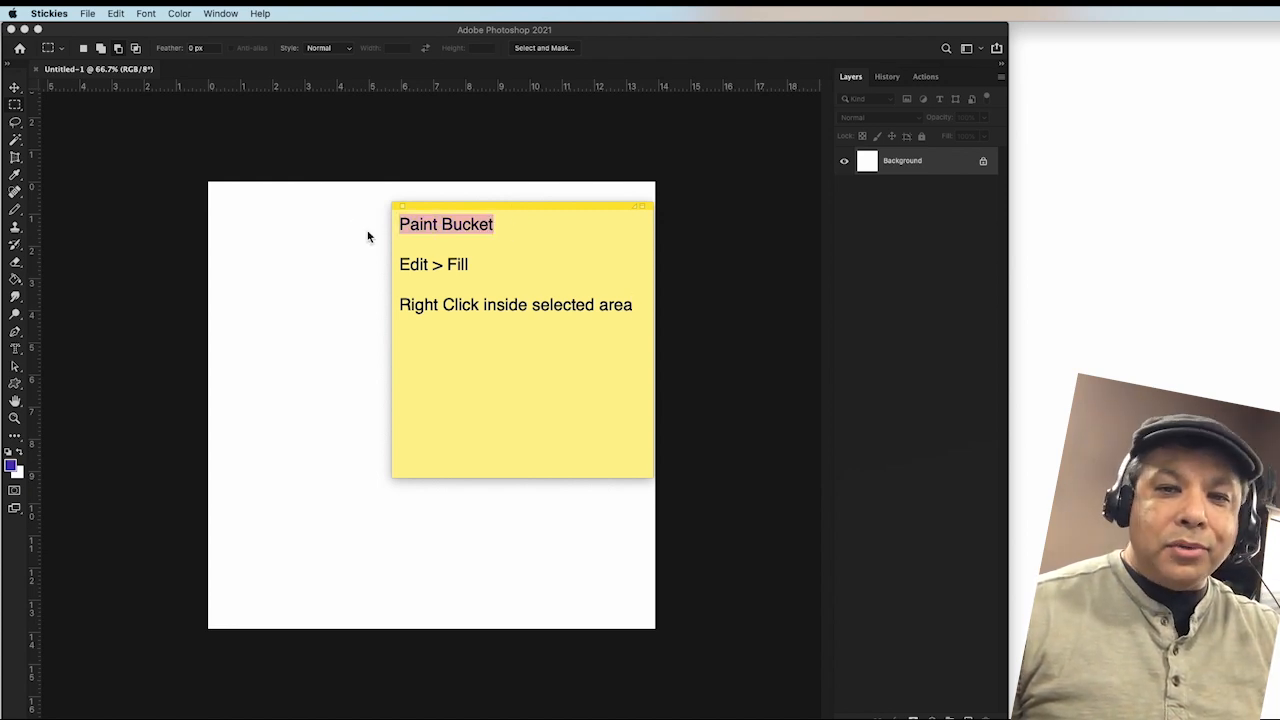
drag(466, 264, 390, 261)
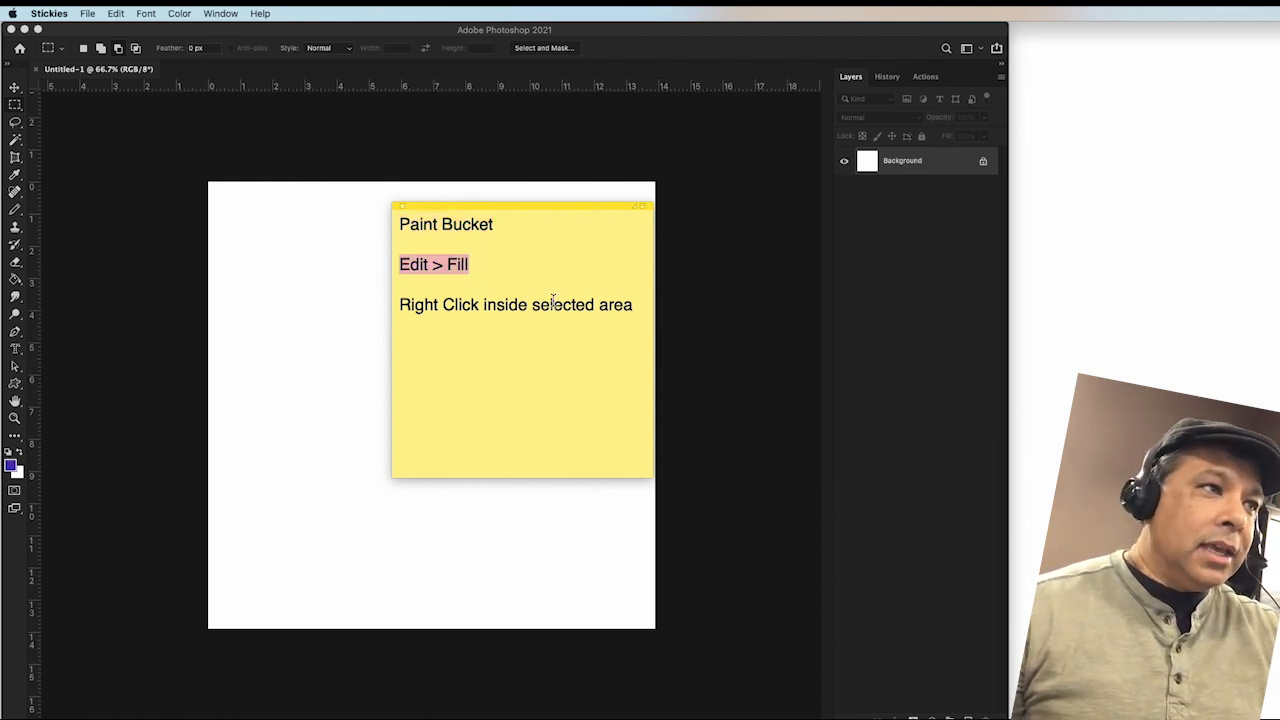
drag(636, 305, 396, 314)
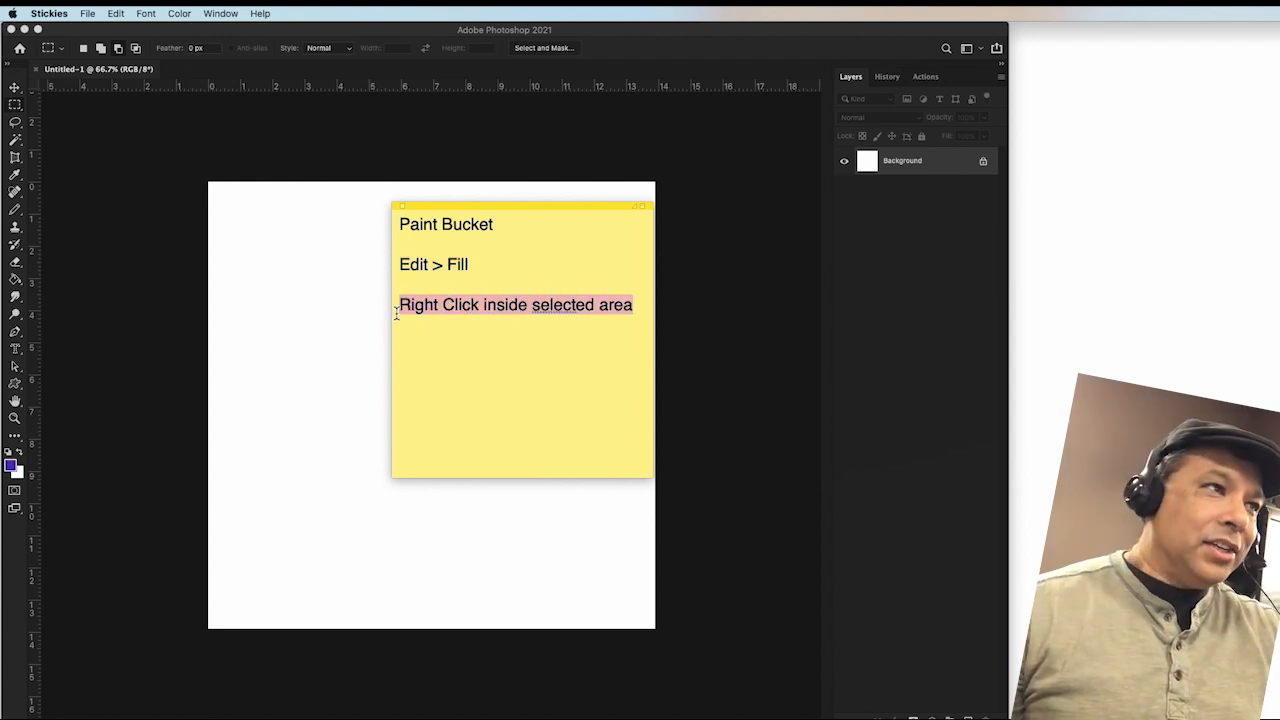
drag(517, 206, 1145, 35)
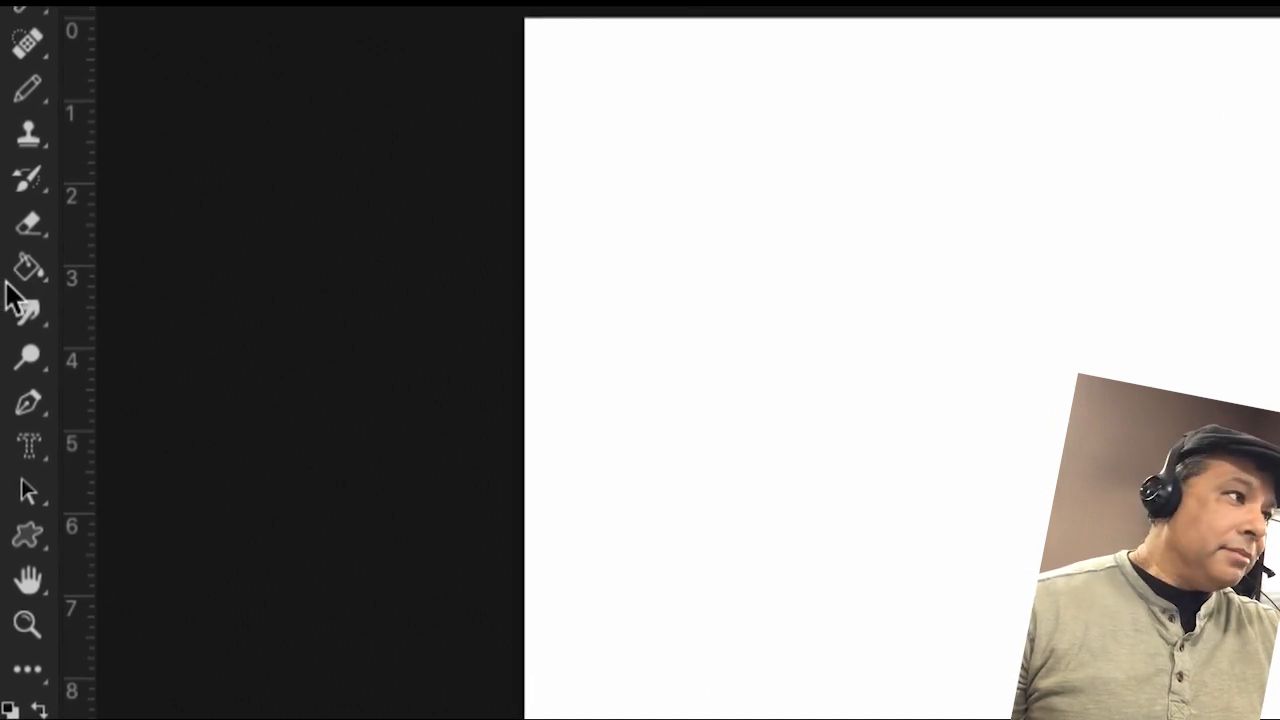
Draw a rectangular marquee selection about 5.5 by 3.5 inches near the canvas's upper-left corner.
click(8, 288)
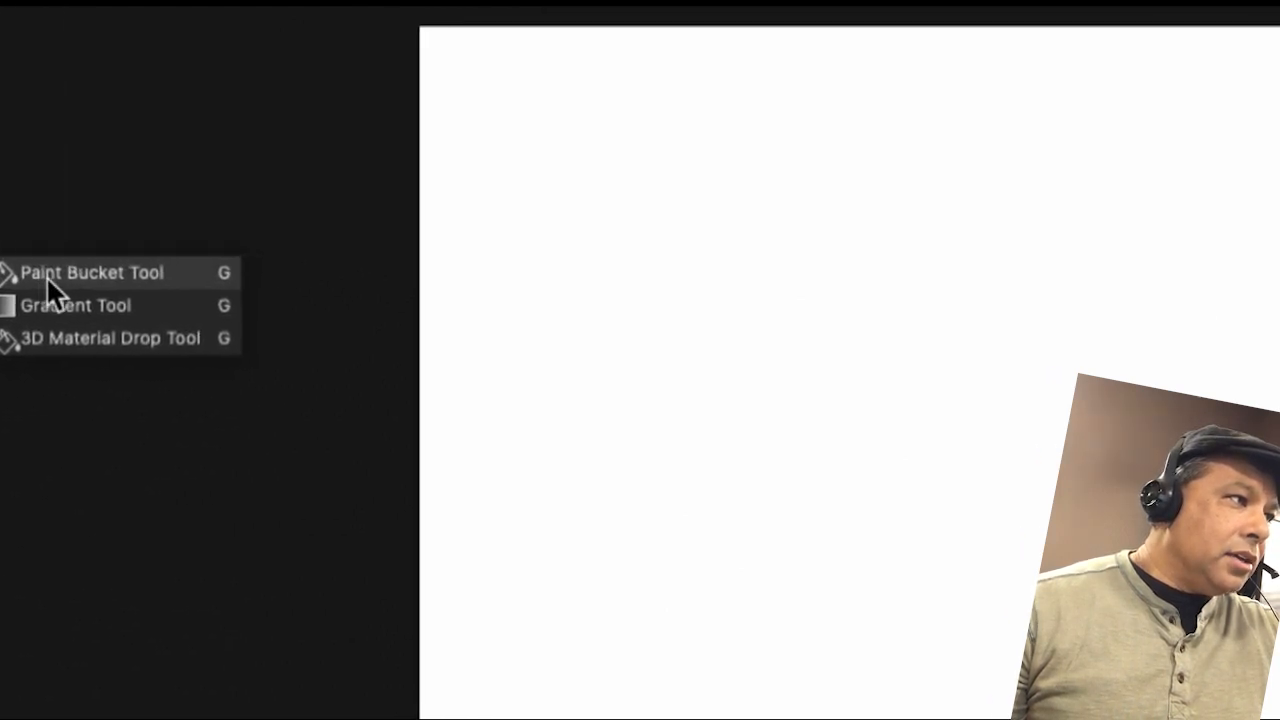
click(45, 279)
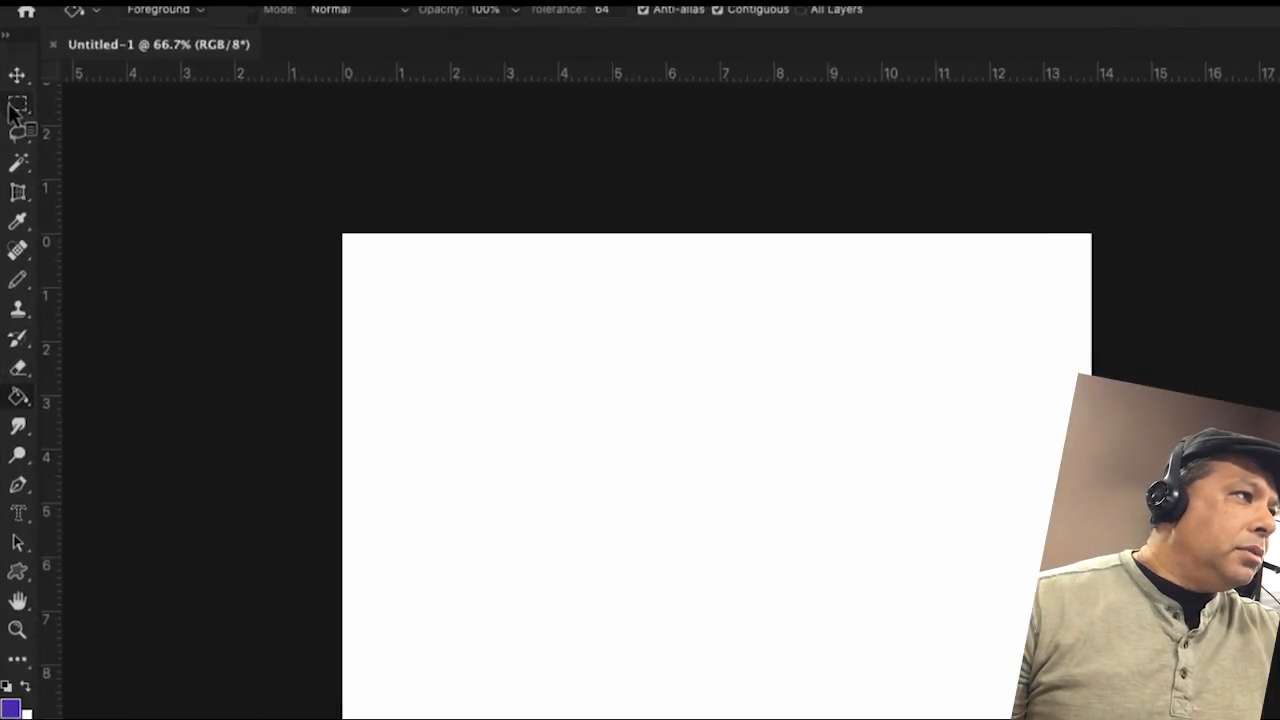
click(14, 107)
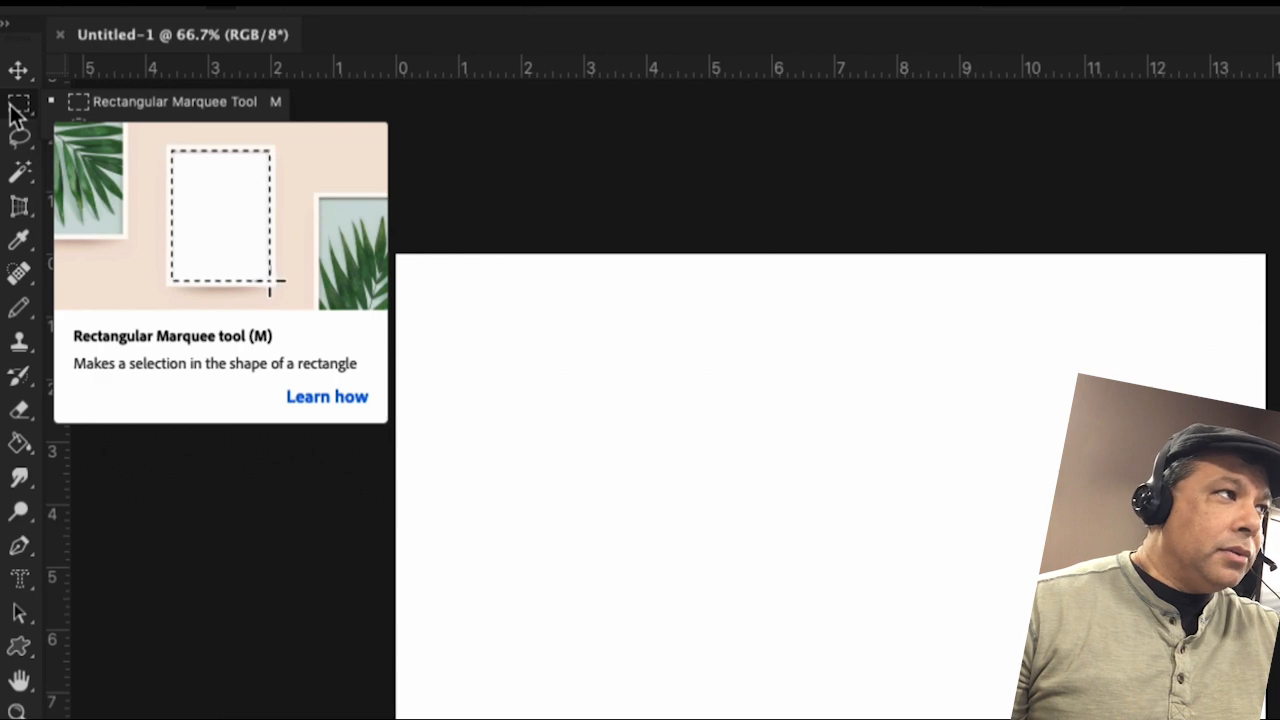
click(14, 112)
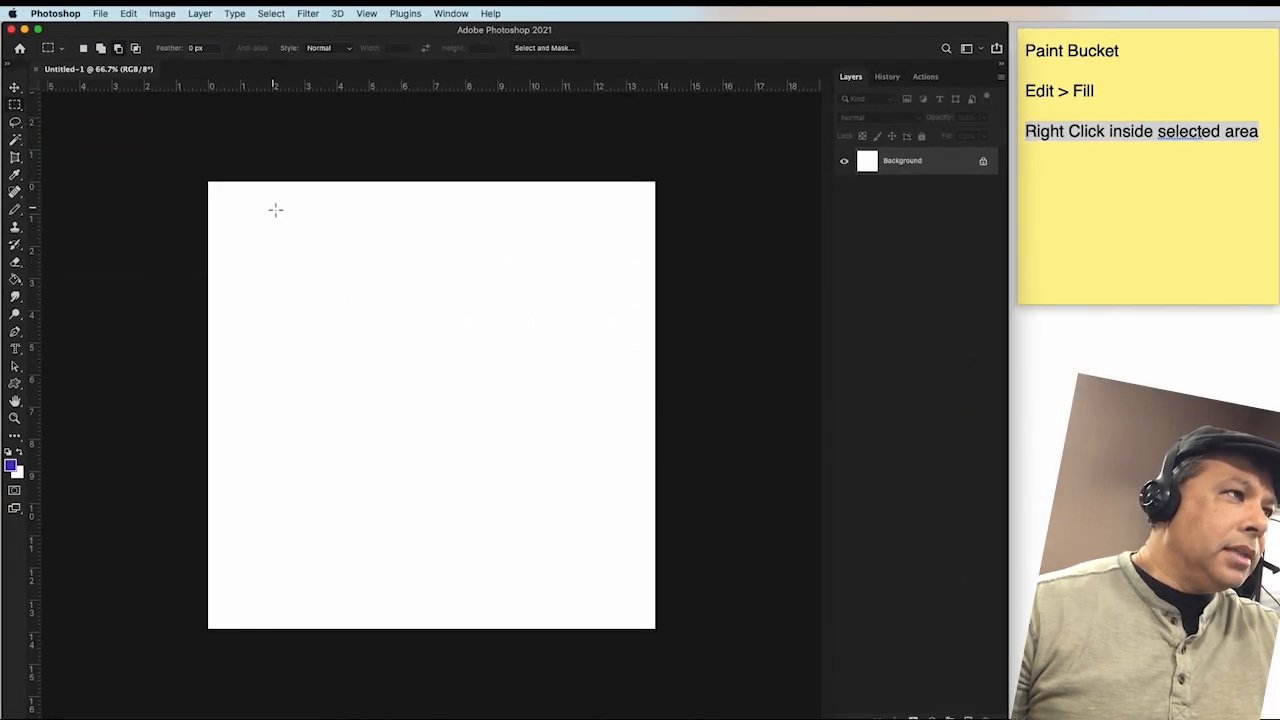
drag(224, 197, 403, 313)
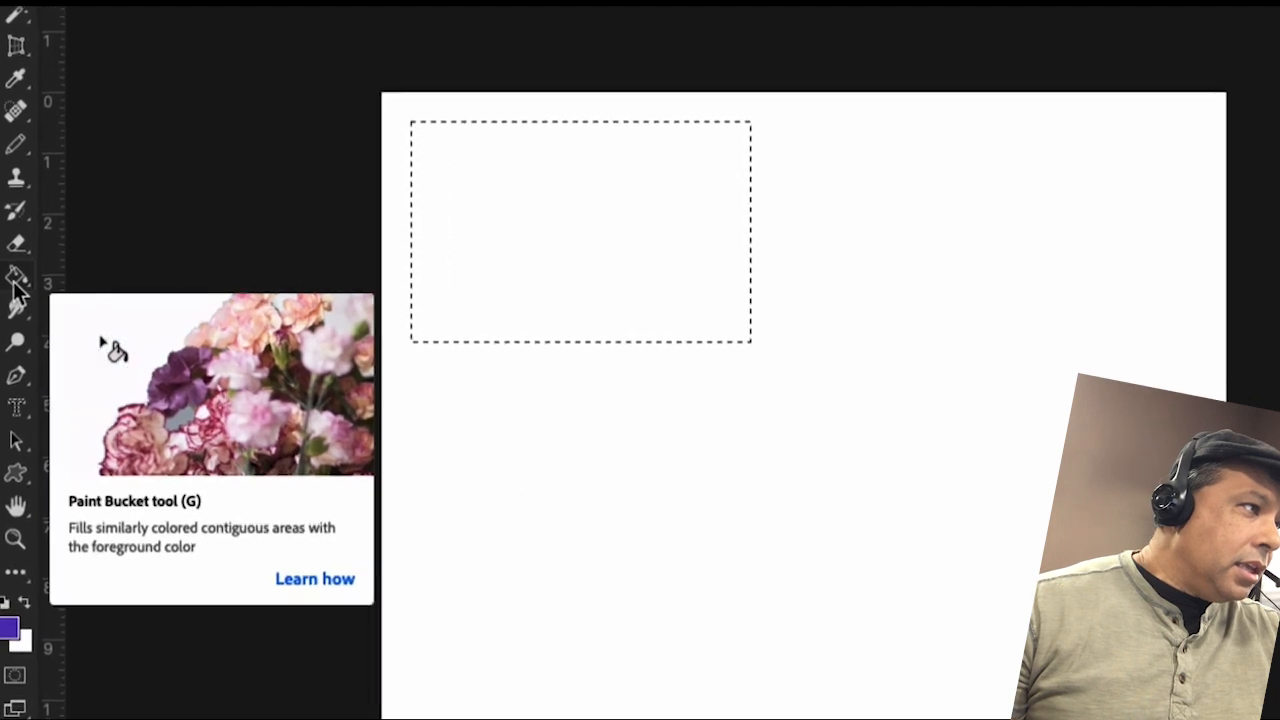
Fill the rectangular selection with the purple foreground color using the Paint Bucket.
right_click(14, 283)
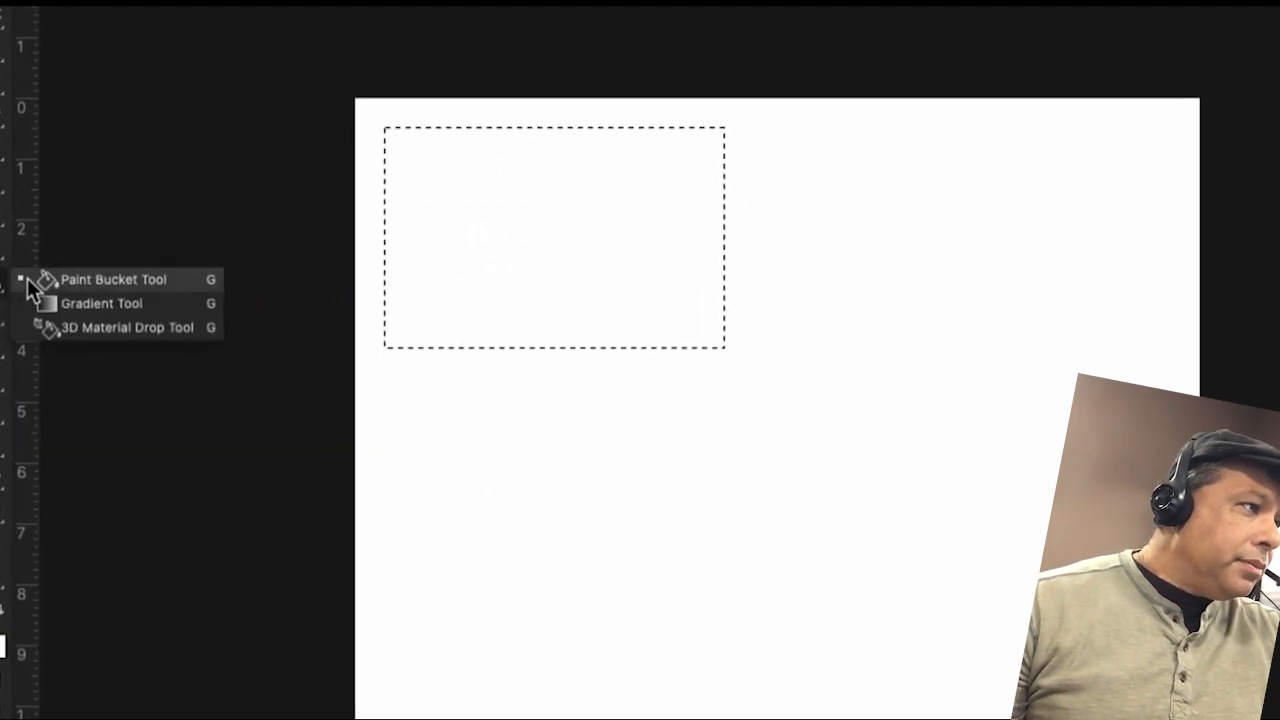
click(30, 282)
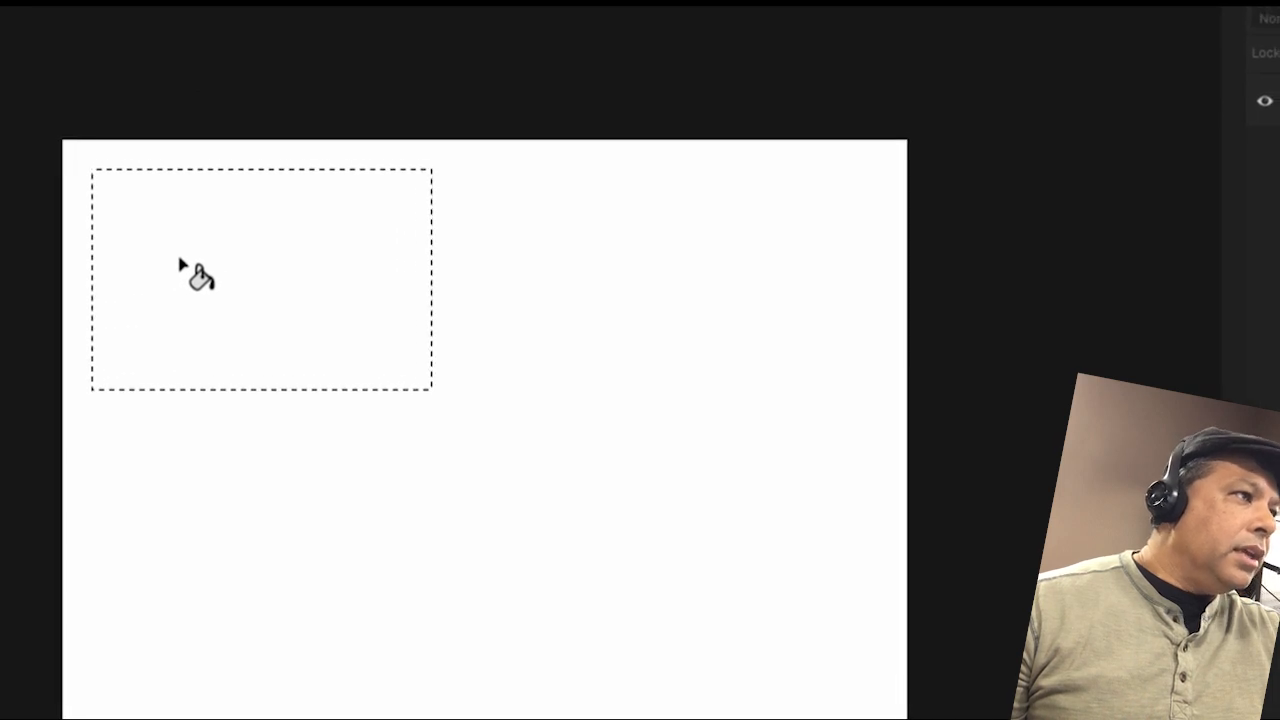
click(181, 264)
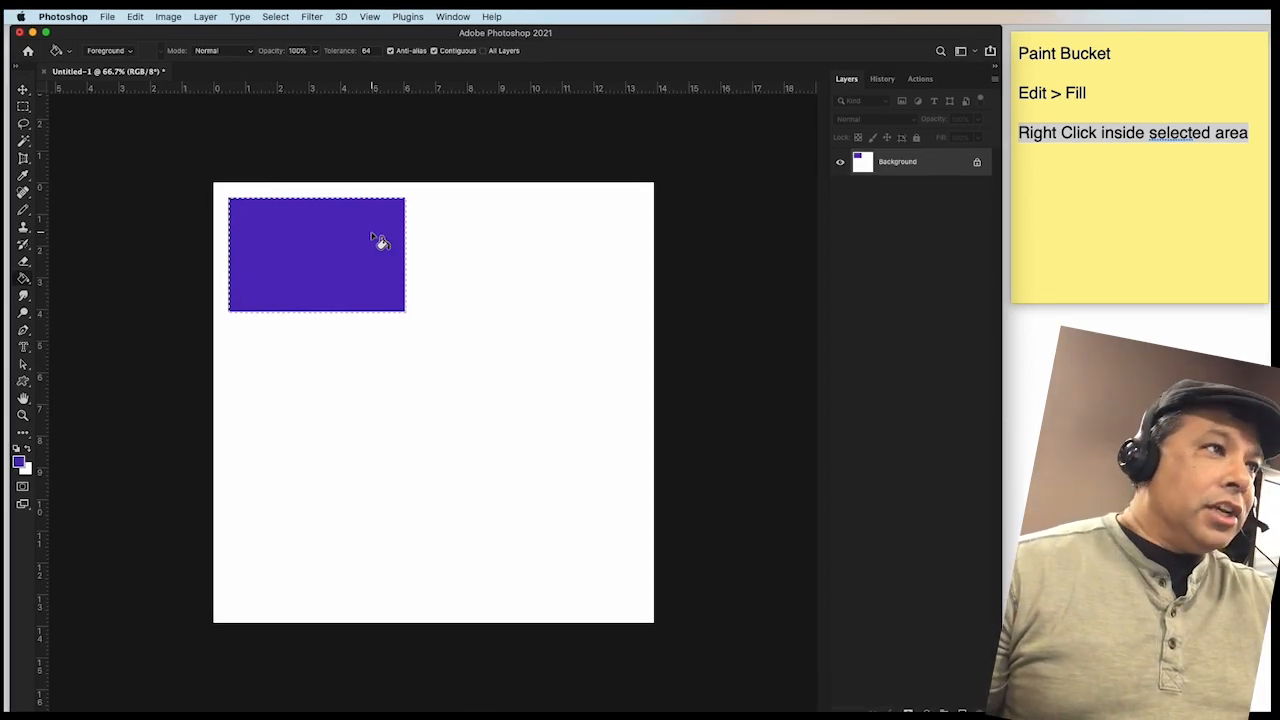
Set the foreground color to red-pink f30d59 and refill the selected rectangle with it.
click(18, 465)
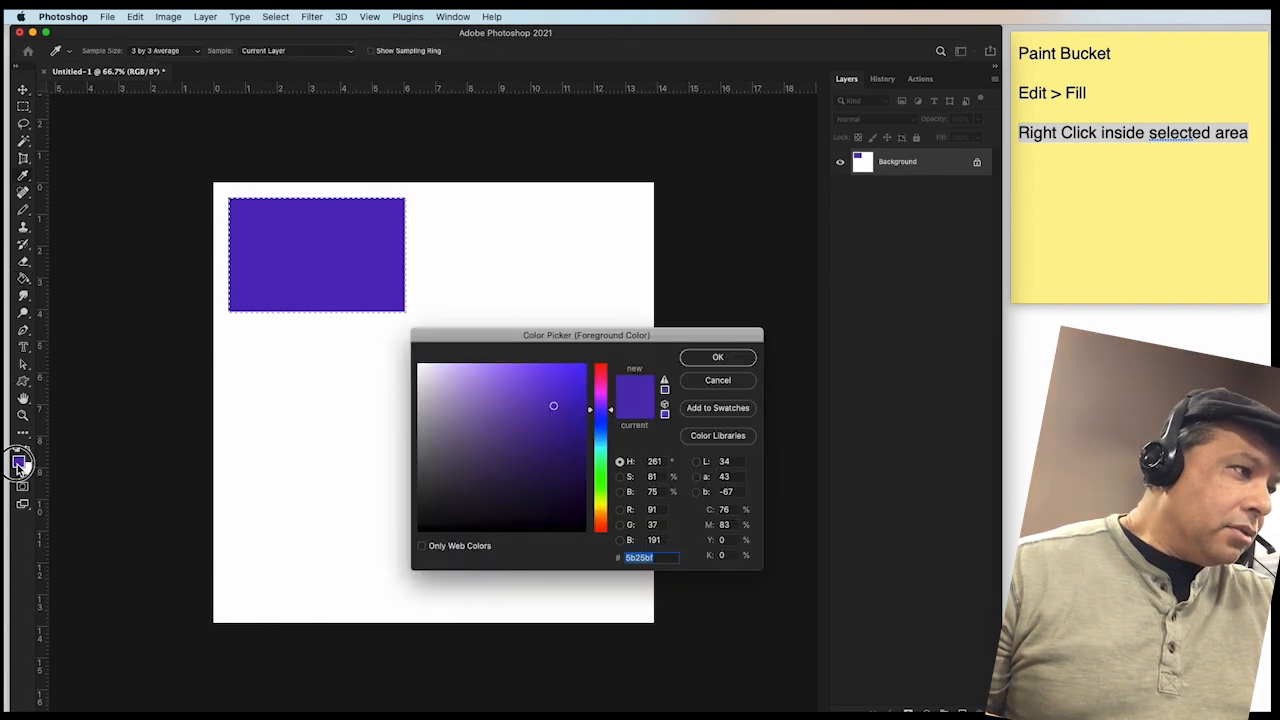
click(600, 375)
drag(563, 410, 576, 371)
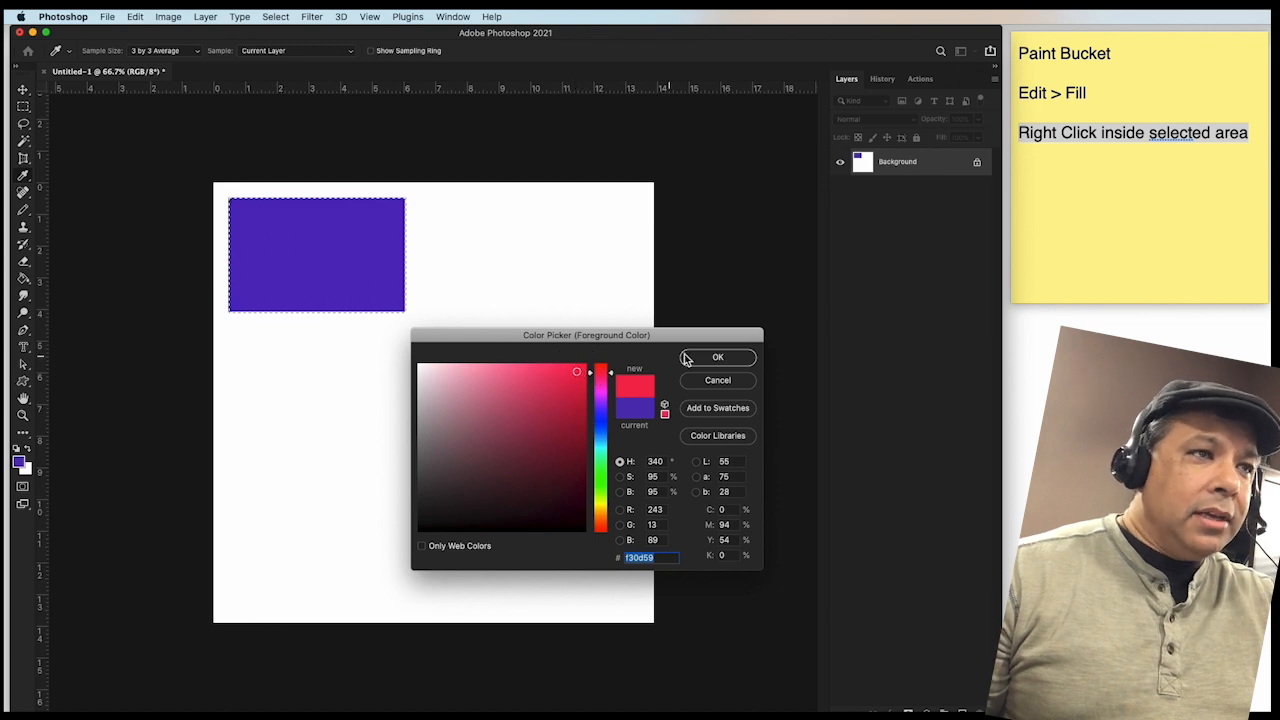
click(714, 357)
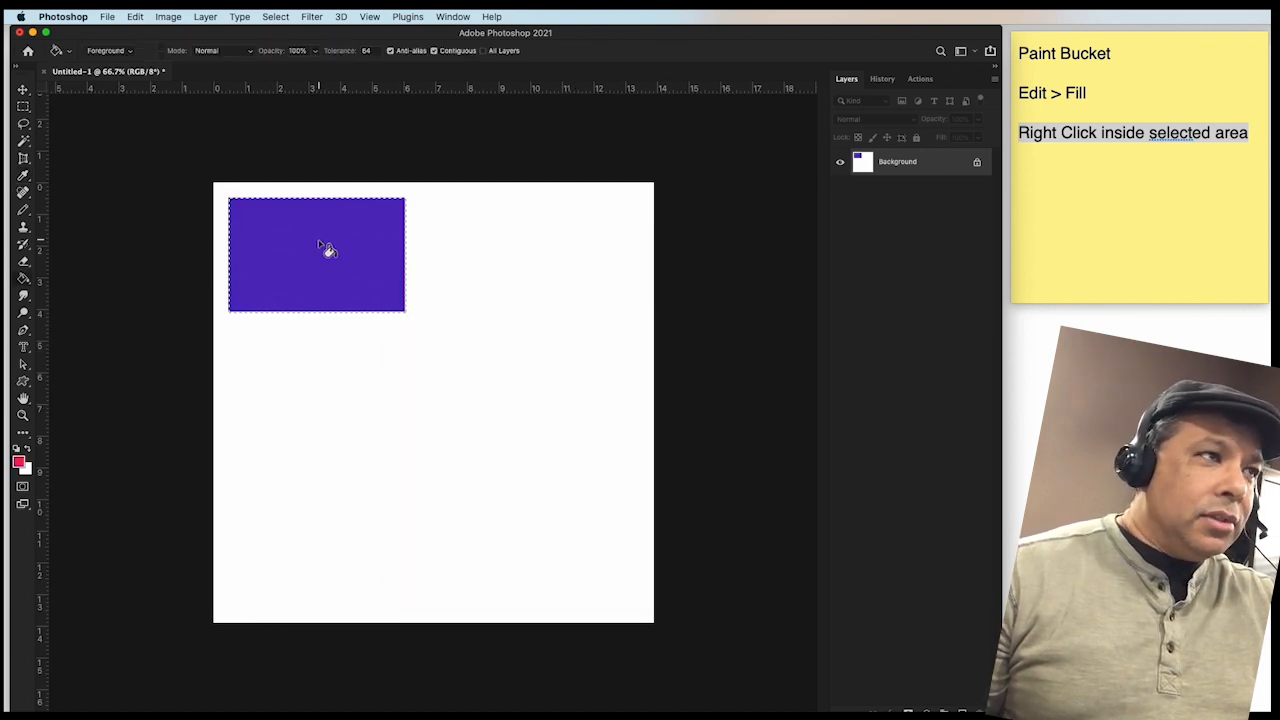
click(328, 250)
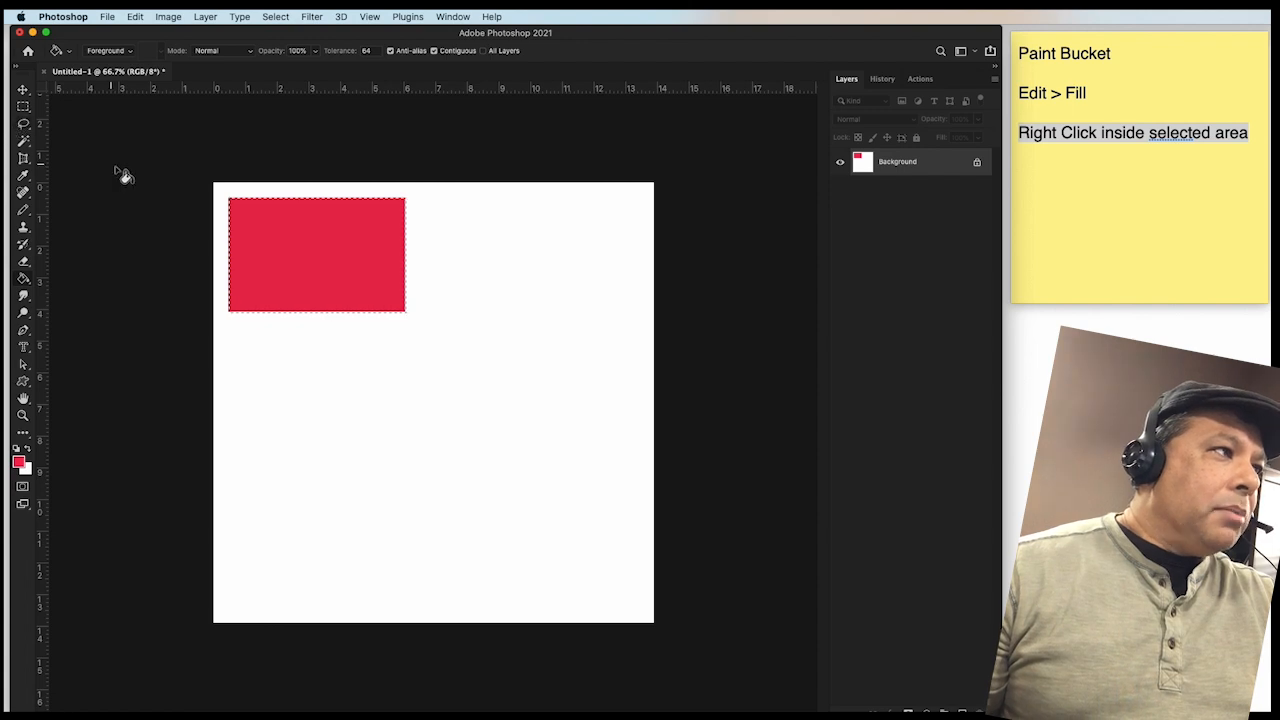
Set the Rectangular Marquee to New Selection mode and move the selection outline to the blank area right of the red rectangle.
click(24, 110)
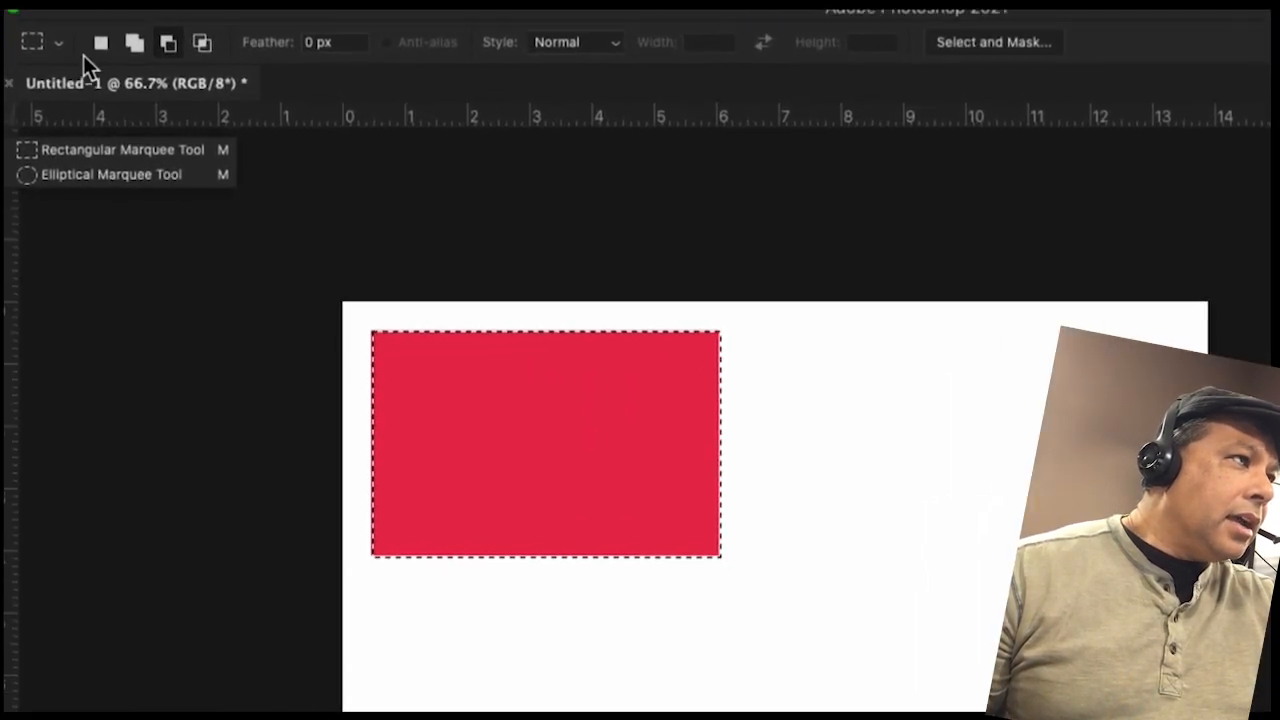
click(101, 45)
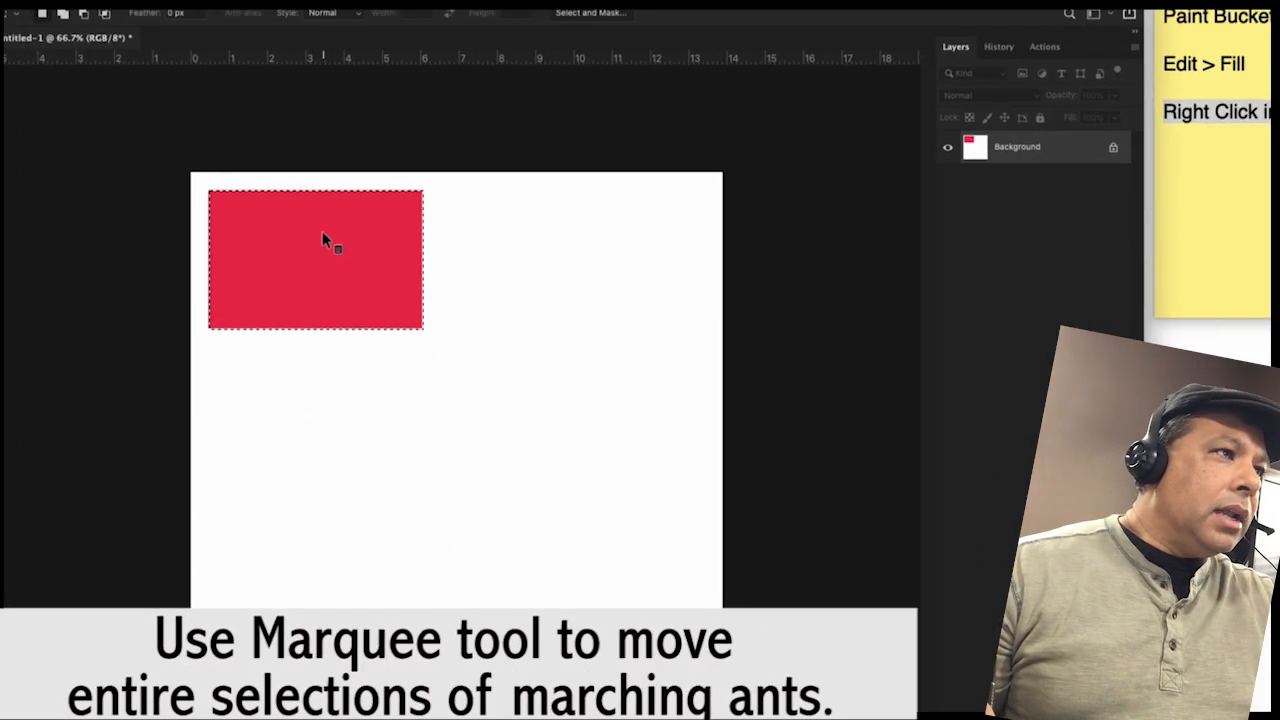
drag(325, 241, 513, 238)
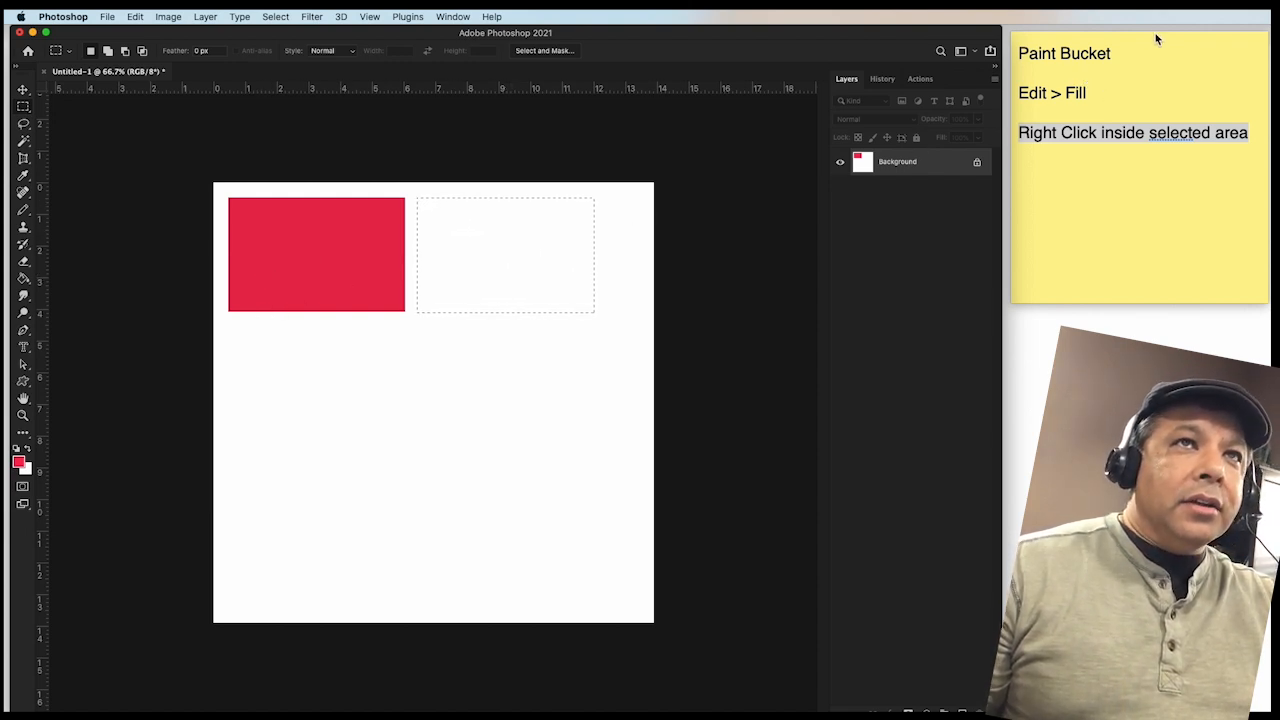
Highlight the Edit > Fill line on the sticky note, put the note back beside the document and return to Photoshop.
drag(1154, 34, 665, 104)
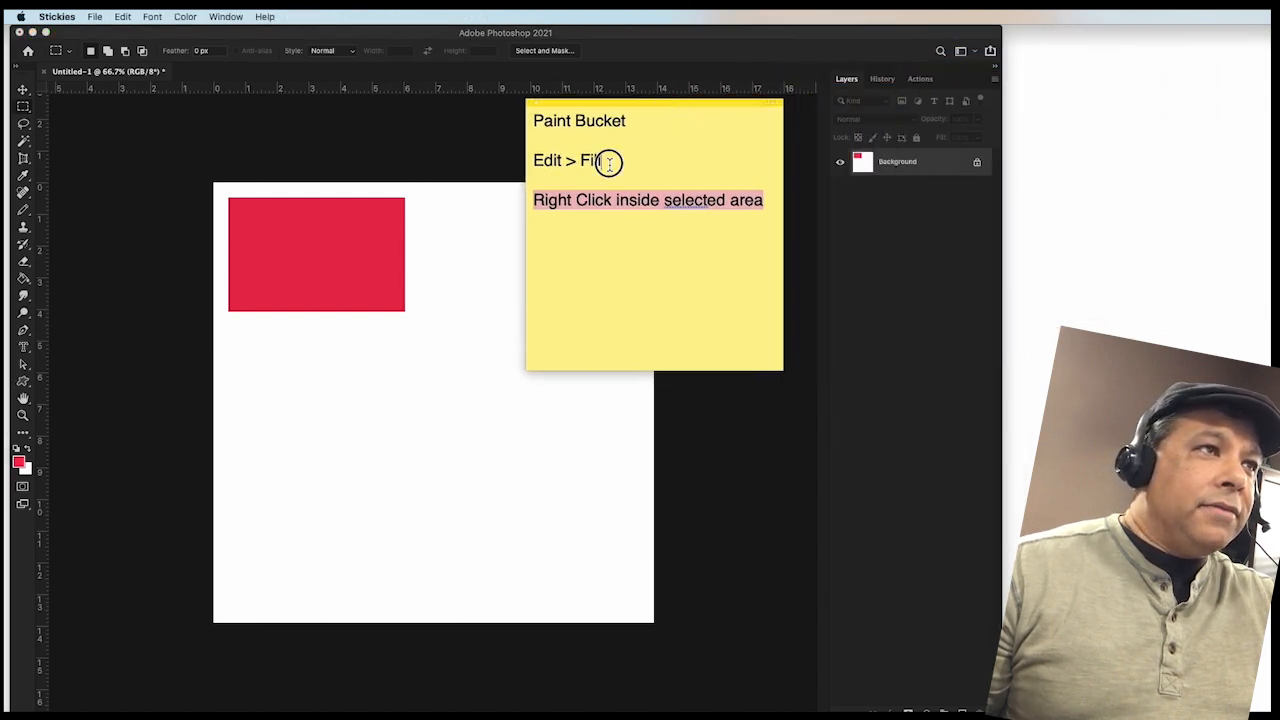
drag(604, 162, 530, 165)
drag(598, 106, 1087, 38)
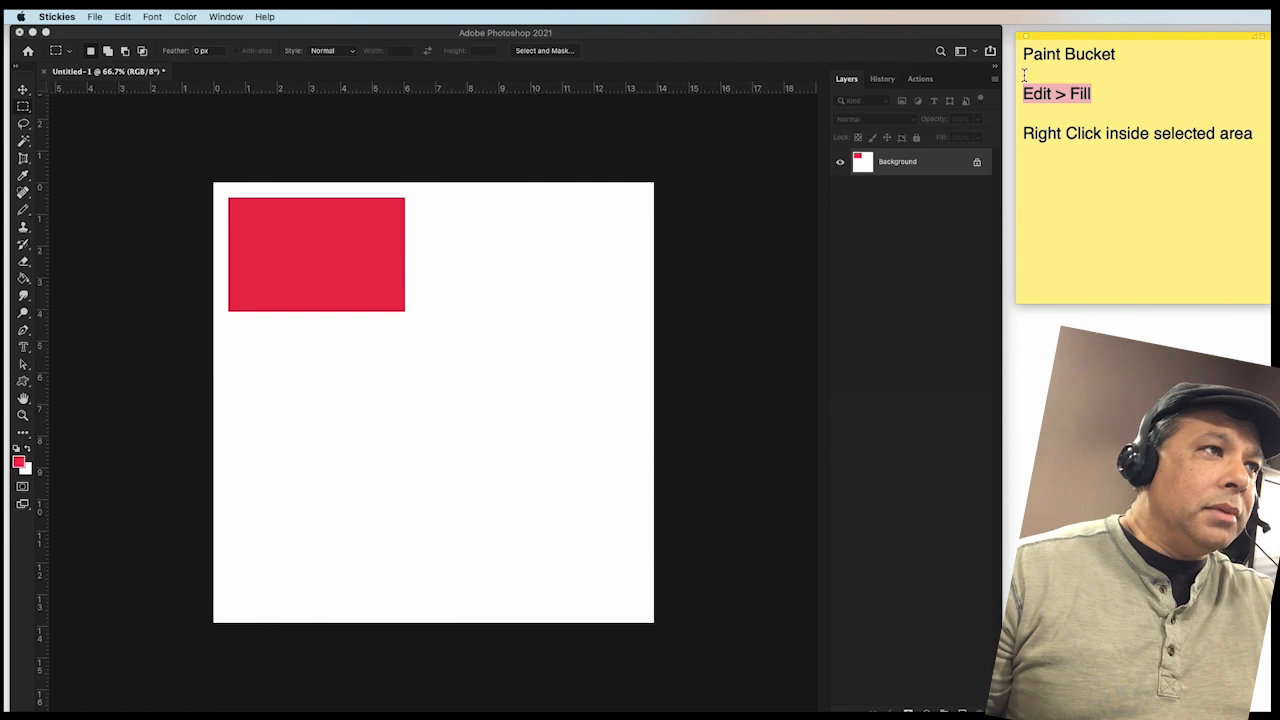
click(512, 155)
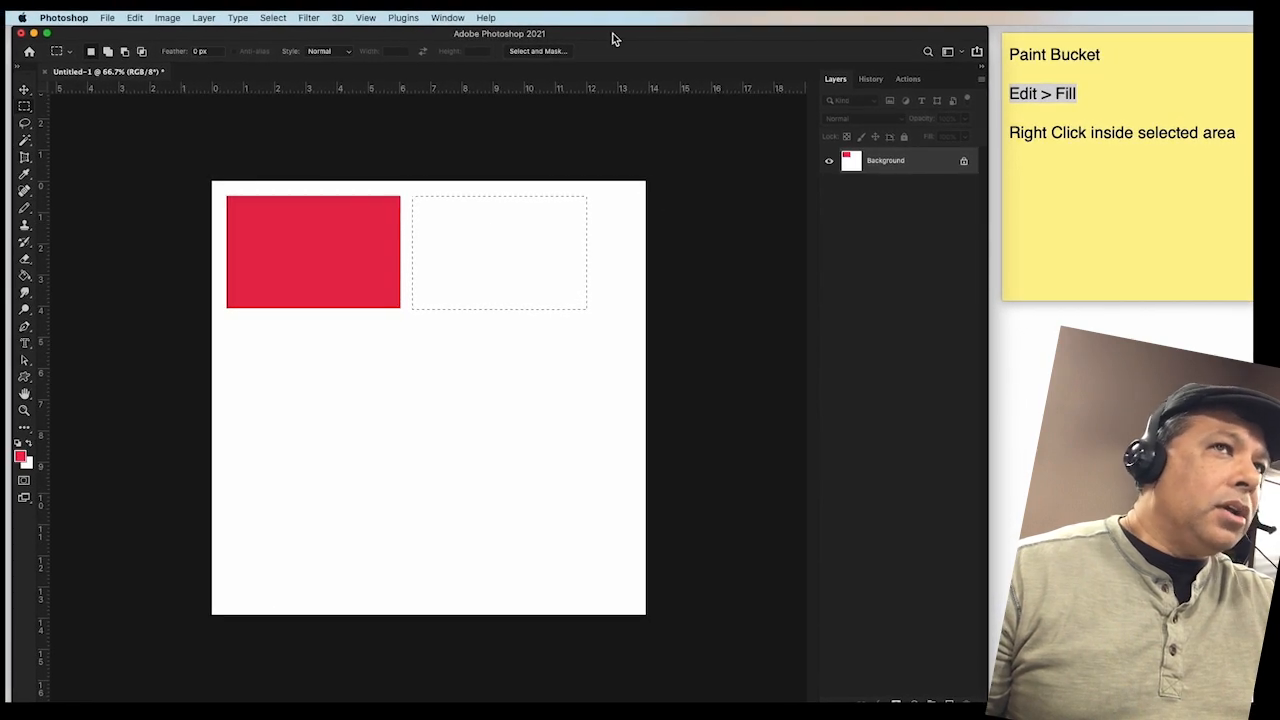
click(135, 19)
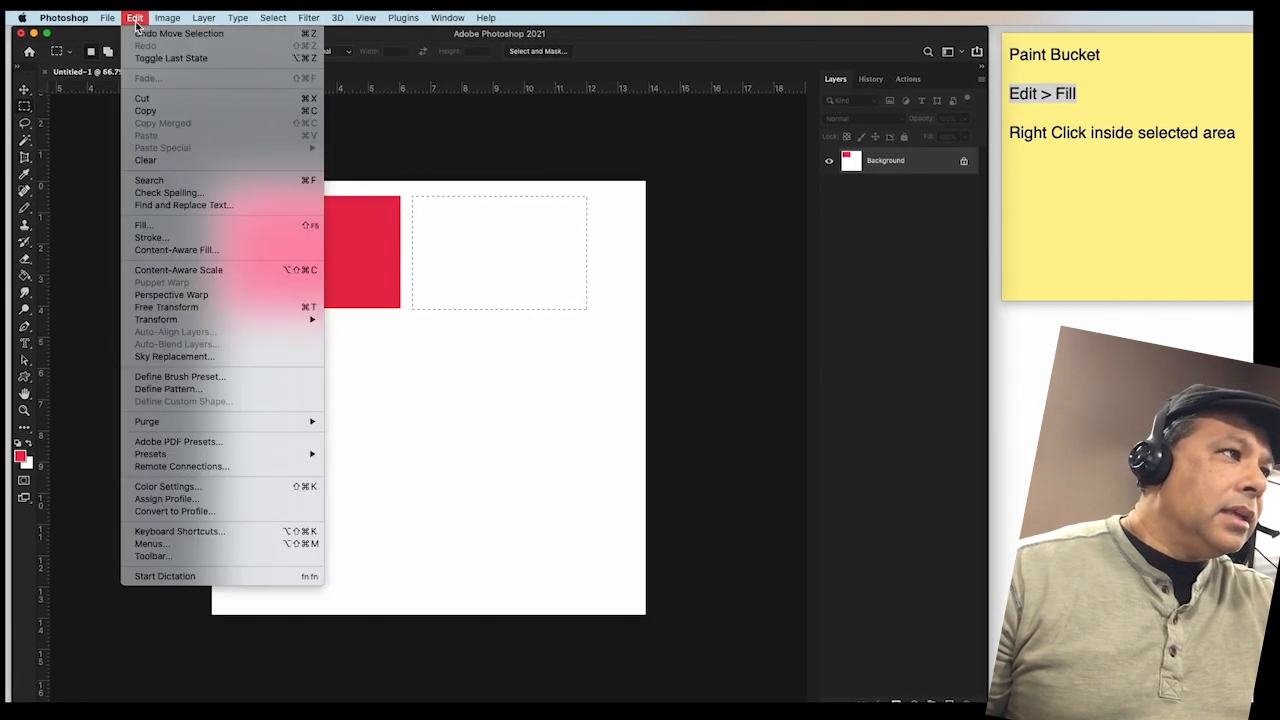
click(150, 226)
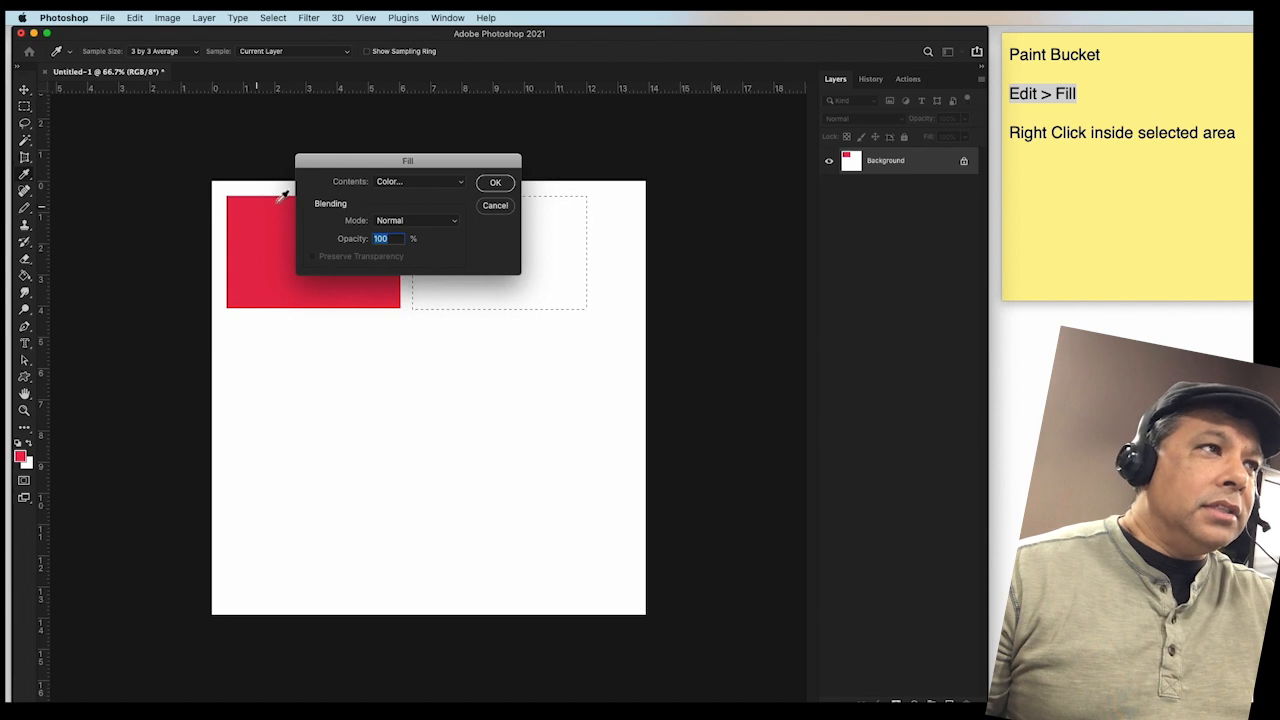
drag(395, 161, 396, 334)
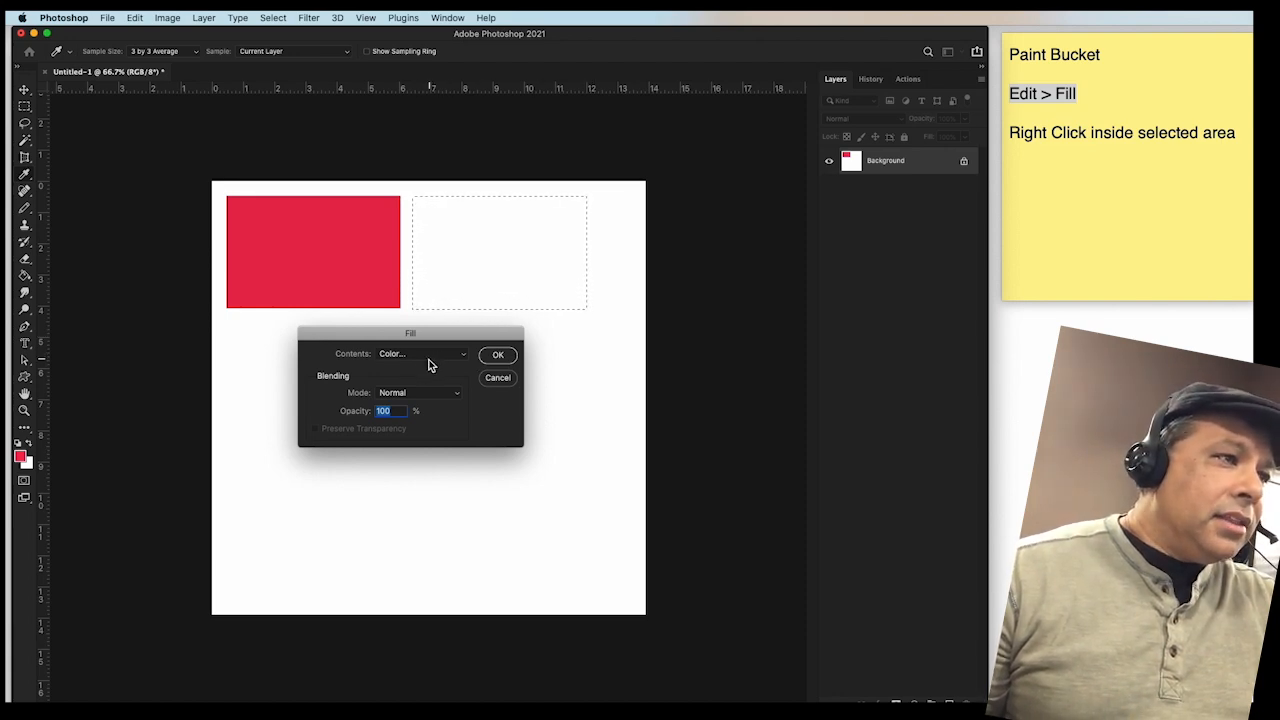
drag(424, 344, 424, 263)
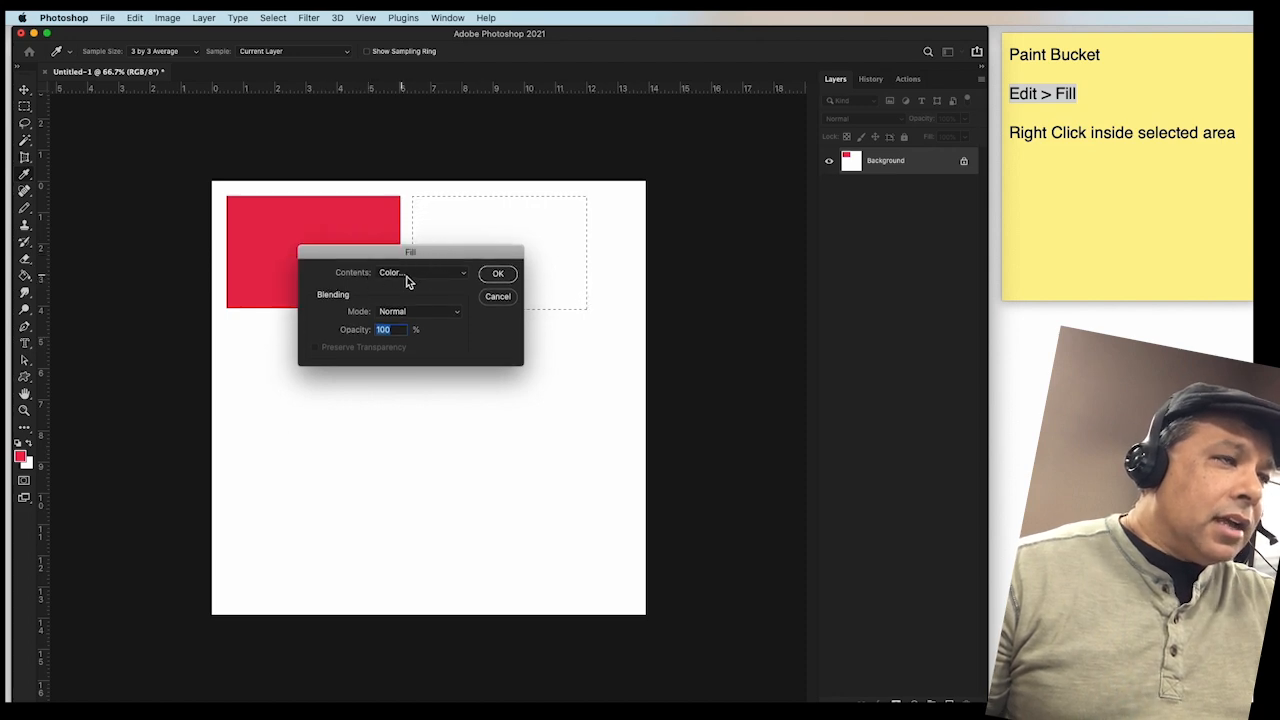
click(414, 278)
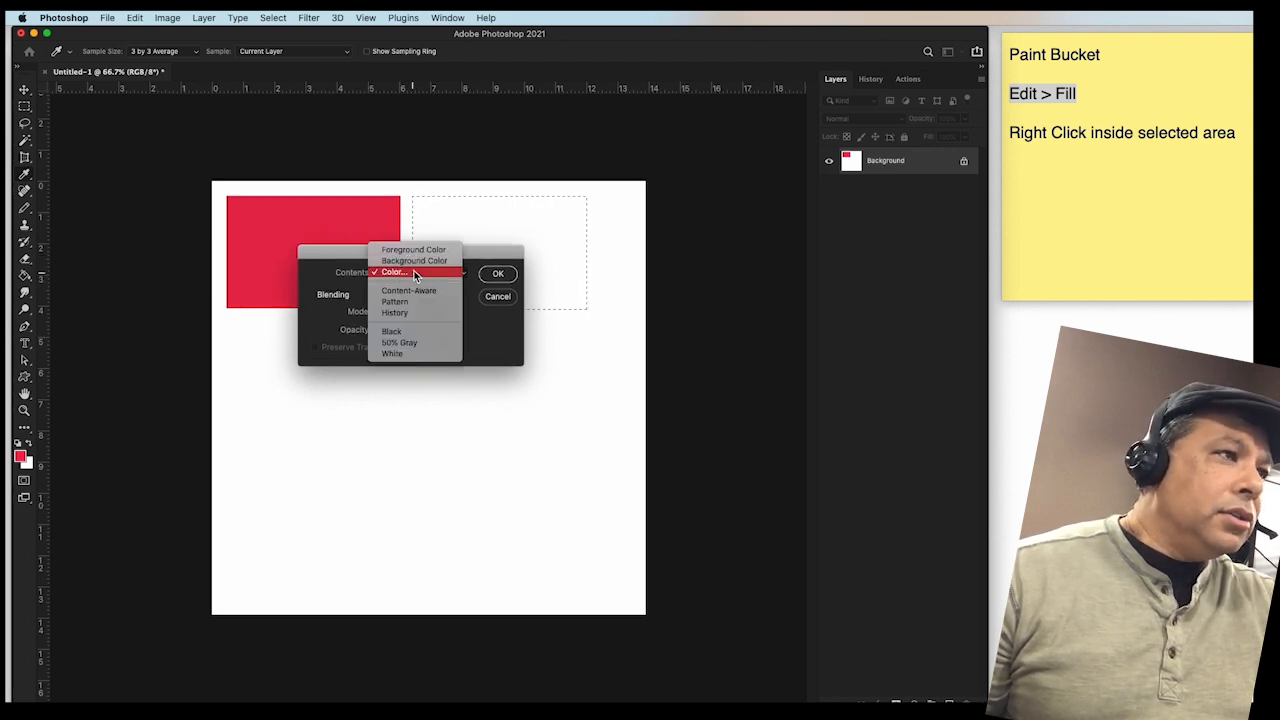
click(414, 252)
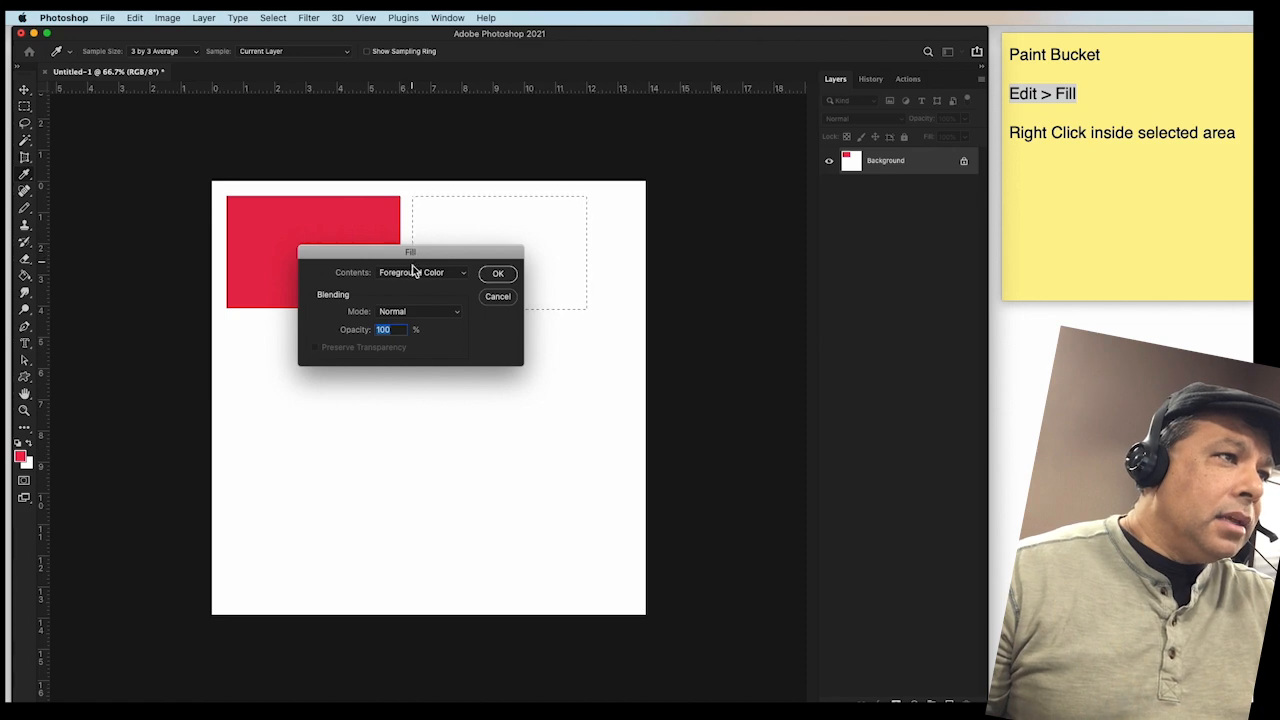
click(413, 270)
click(412, 284)
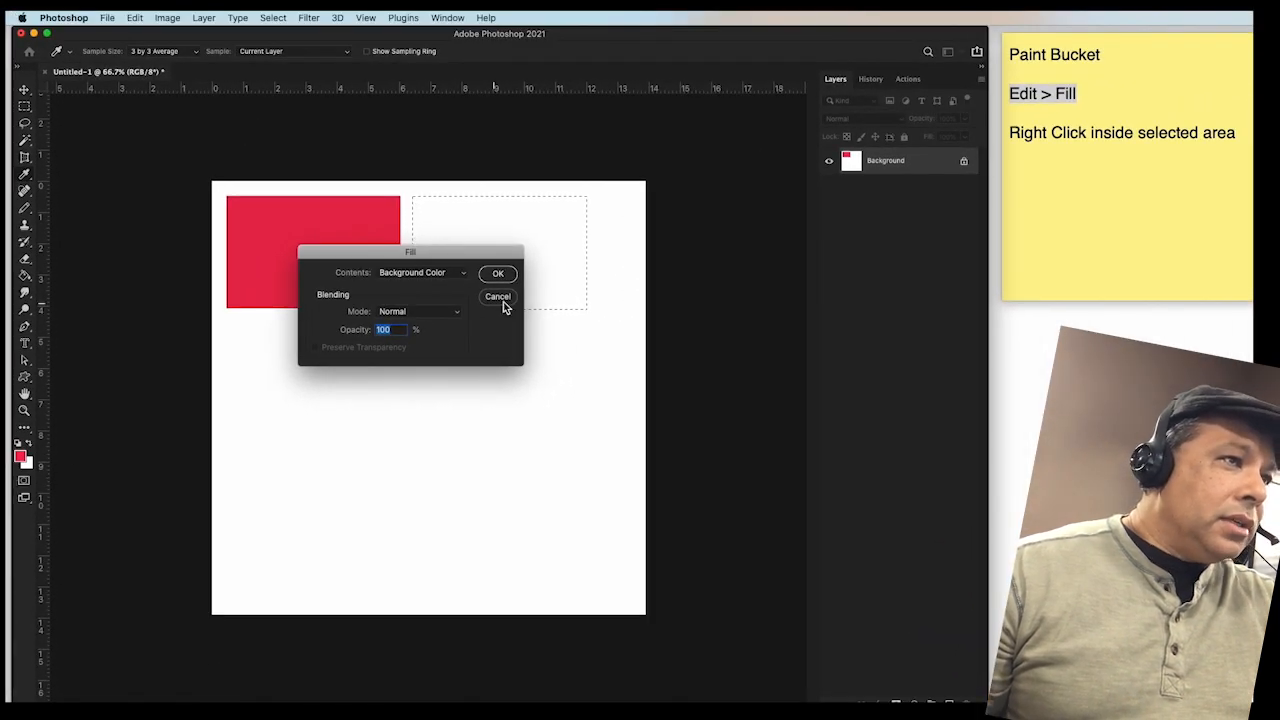
click(497, 297)
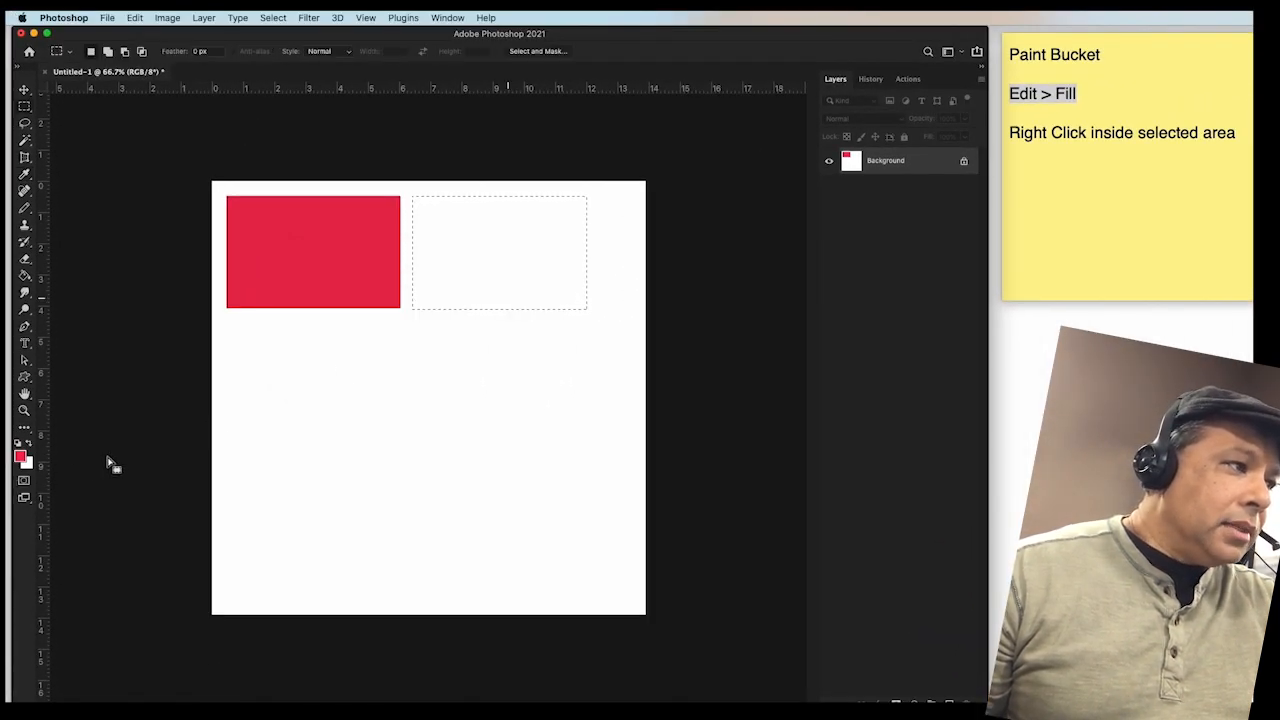
Set the foreground color to a bright green.
click(21, 458)
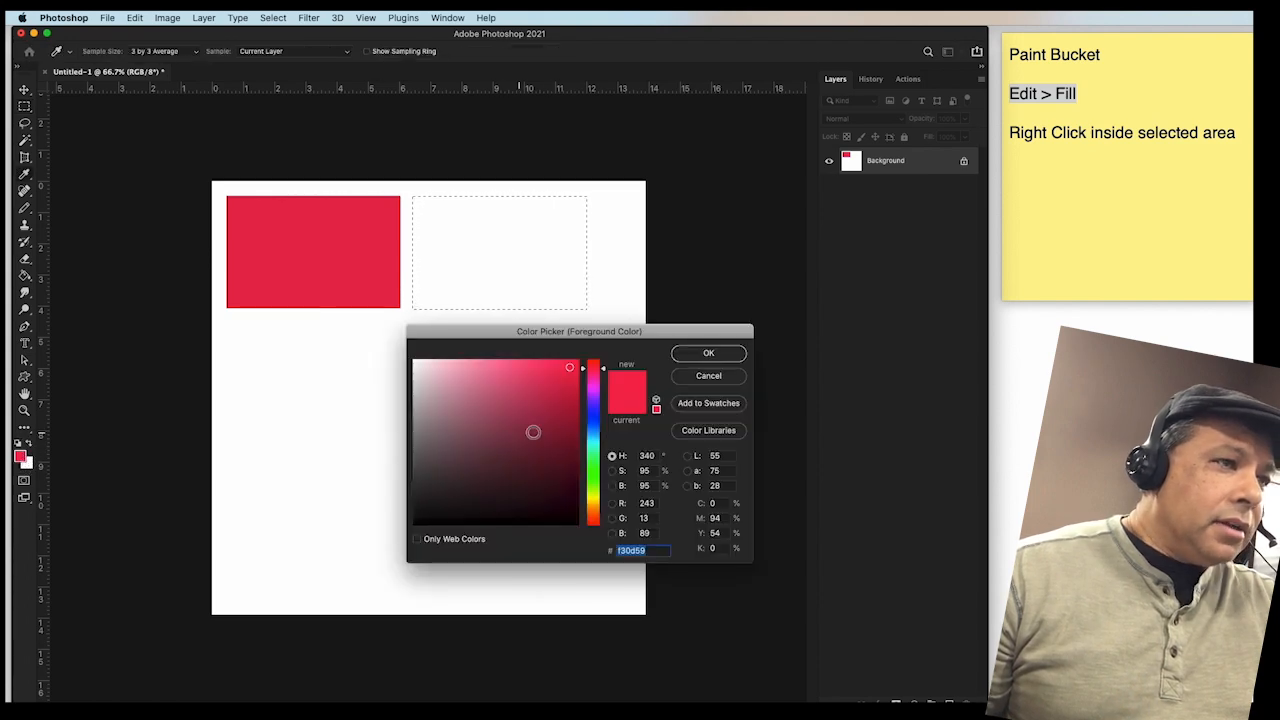
click(593, 455)
drag(570, 372, 554, 369)
click(720, 354)
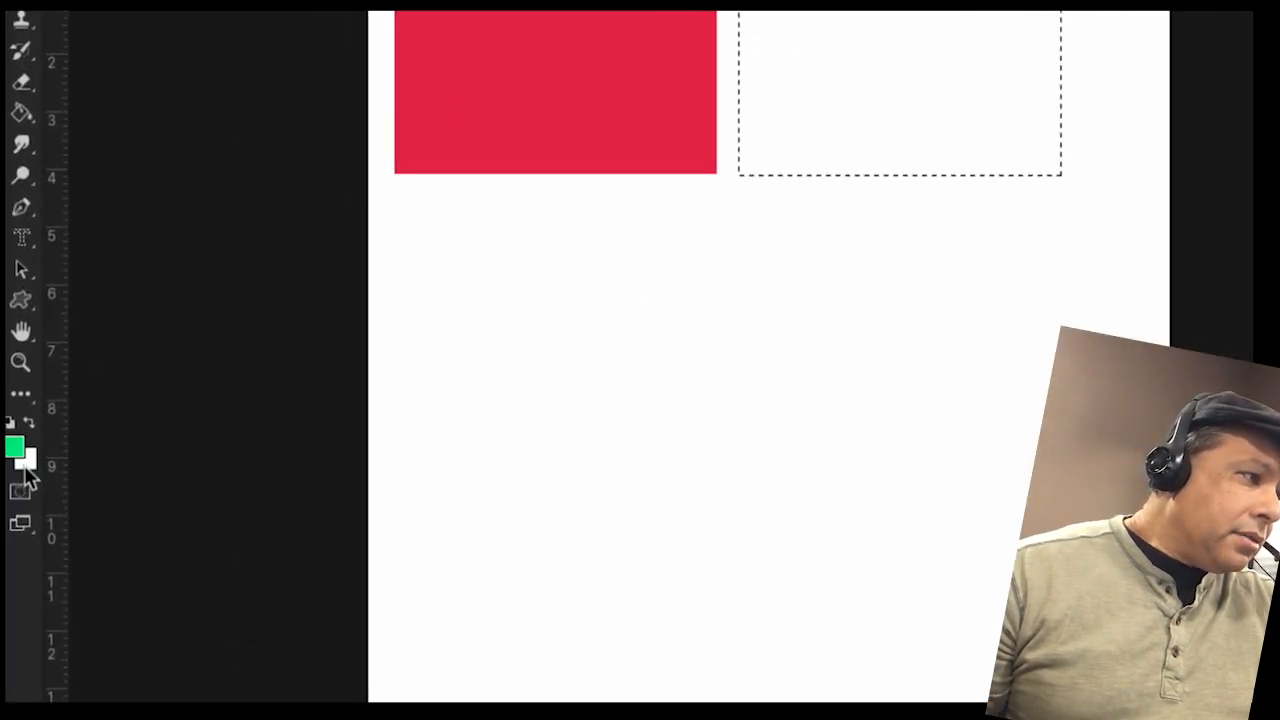
Set the background color to a saturated blue with a hue of 253°.
click(29, 465)
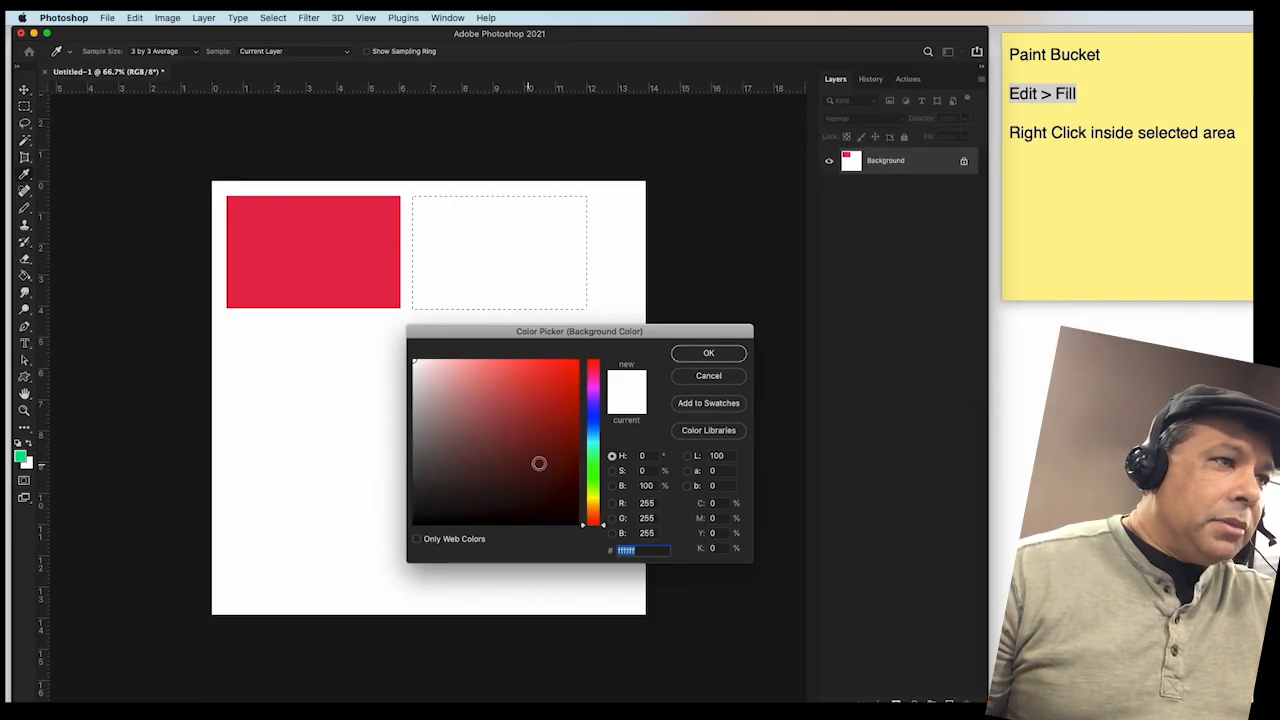
click(590, 409)
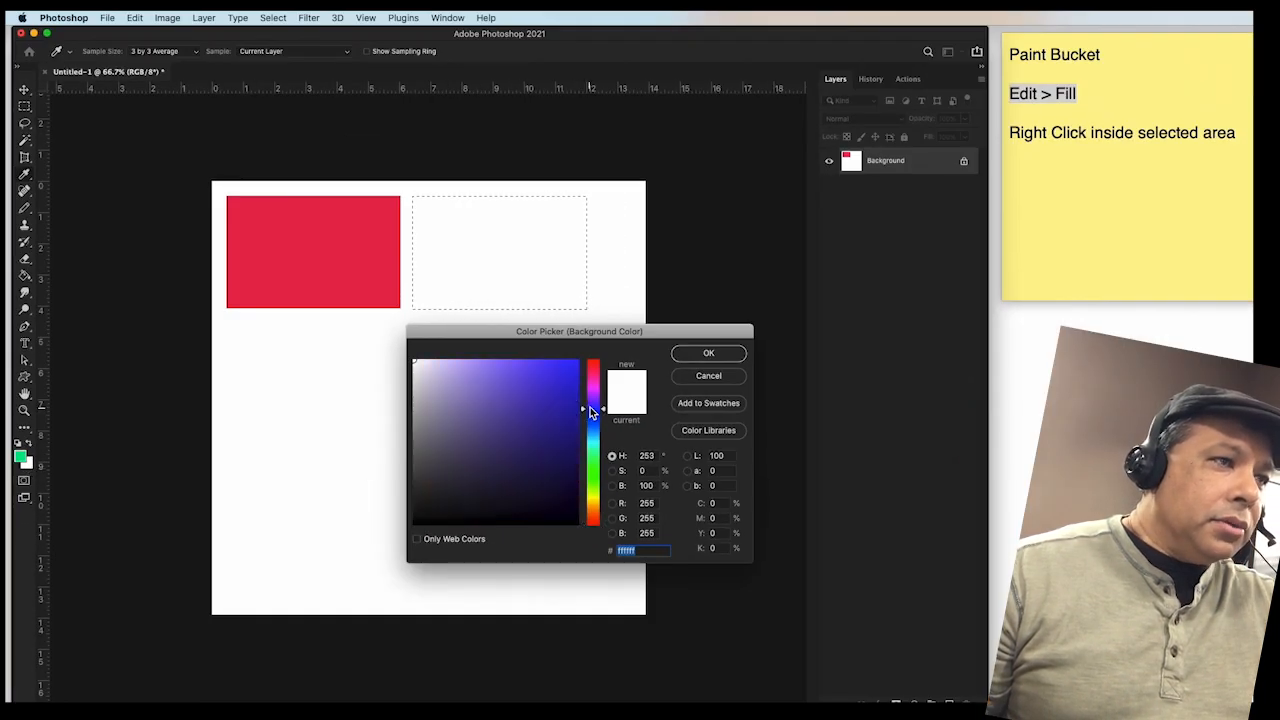
click(575, 365)
click(706, 356)
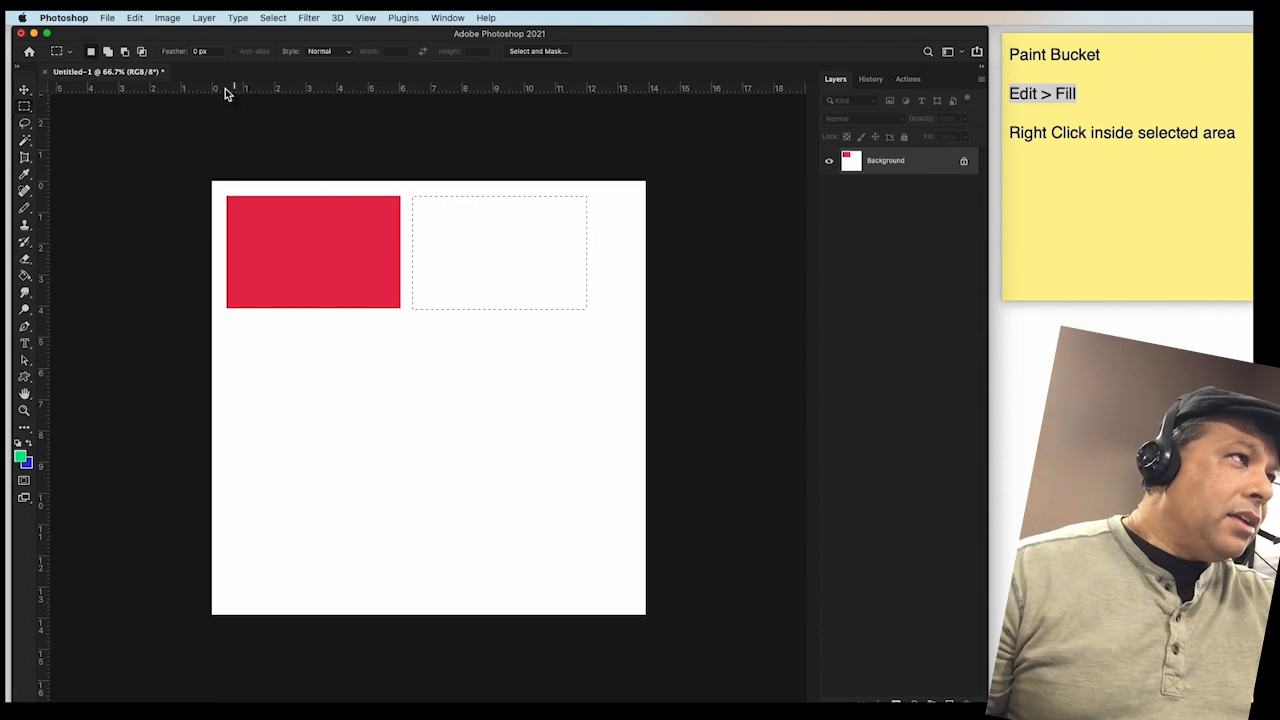
Fill the selection beside the red rectangle with the Foreground Color using the Fill command, in Normal mode at 100% opacity.
click(135, 18)
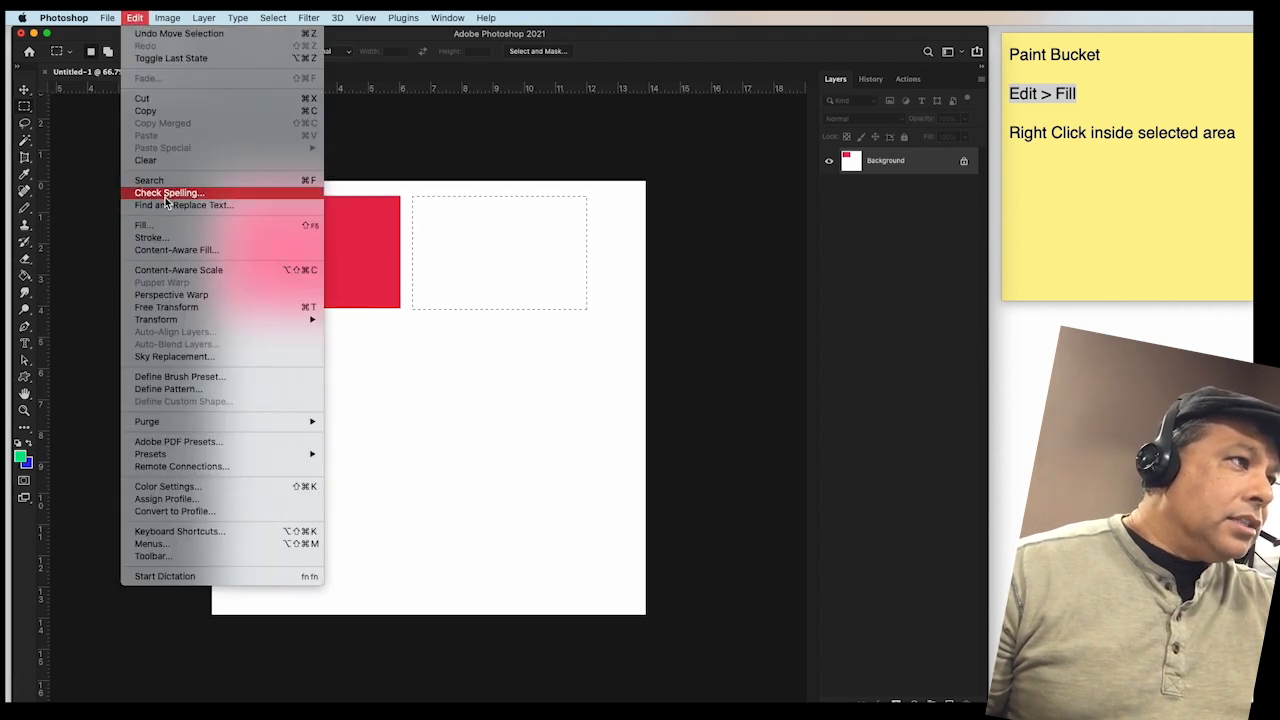
click(163, 226)
drag(410, 256, 370, 215)
click(368, 231)
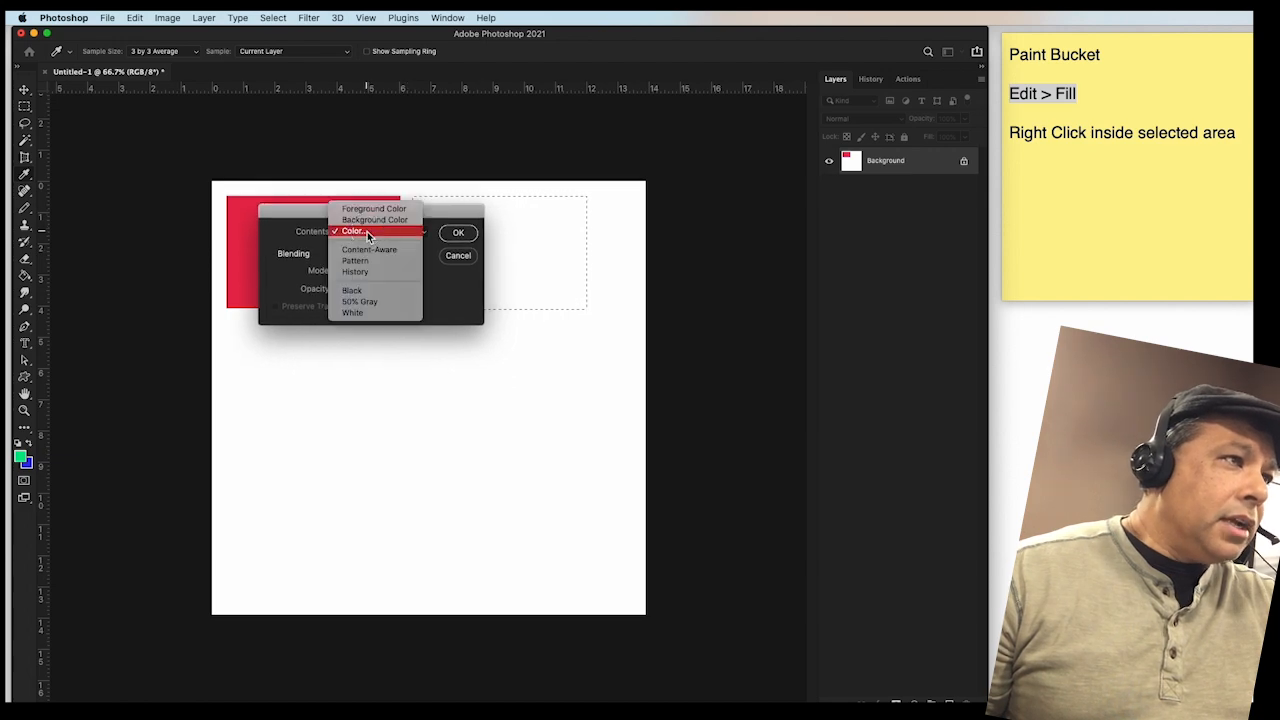
click(372, 209)
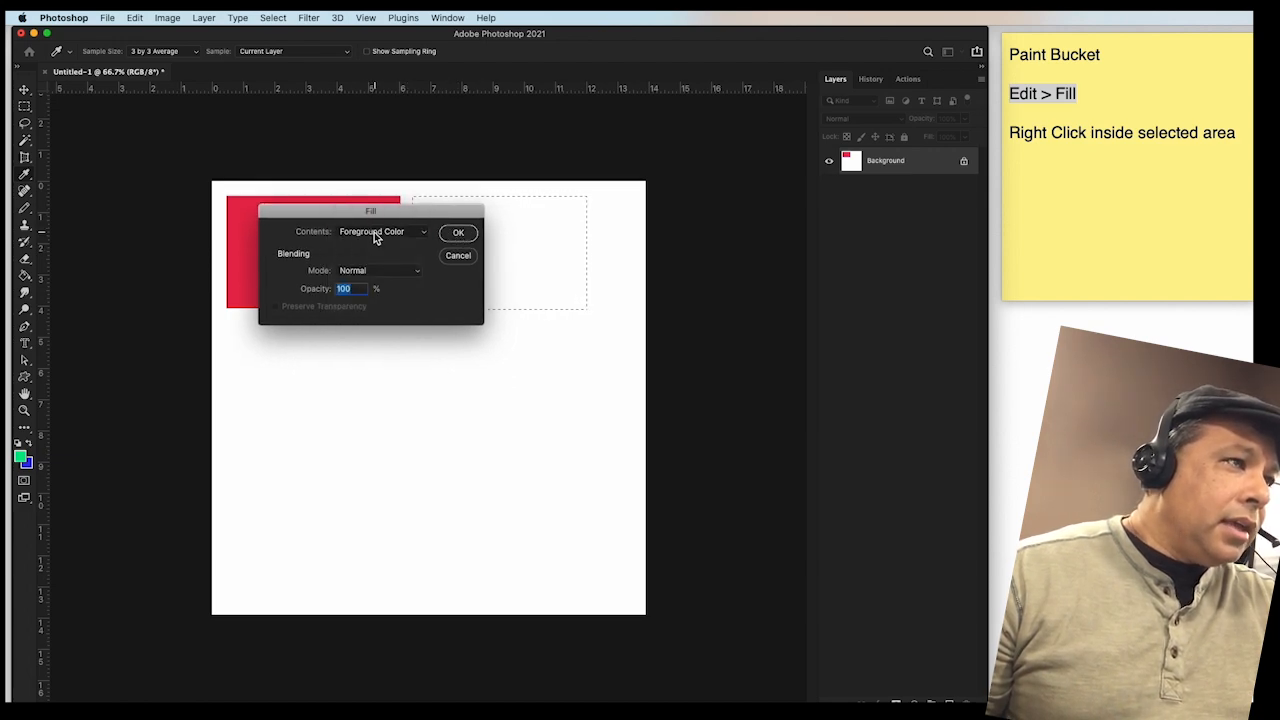
click(458, 233)
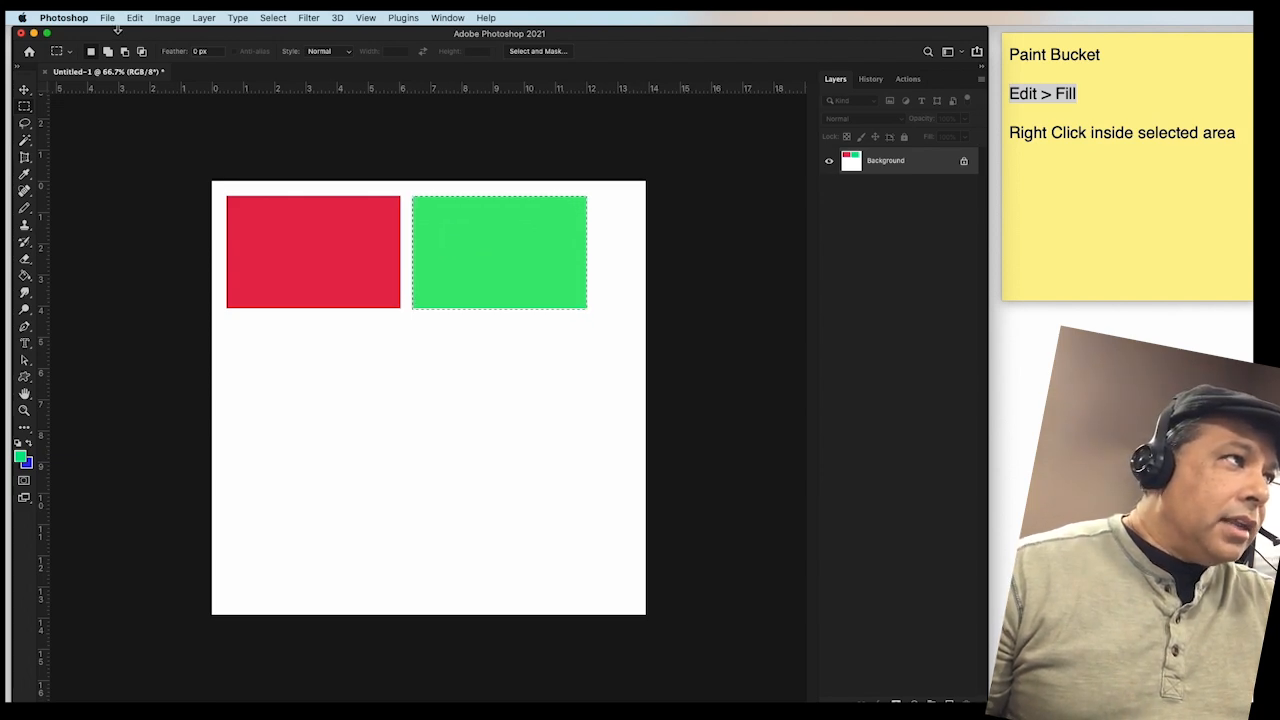
Refill the selected green rectangle with the Background Color using the Fill command.
click(134, 18)
click(166, 230)
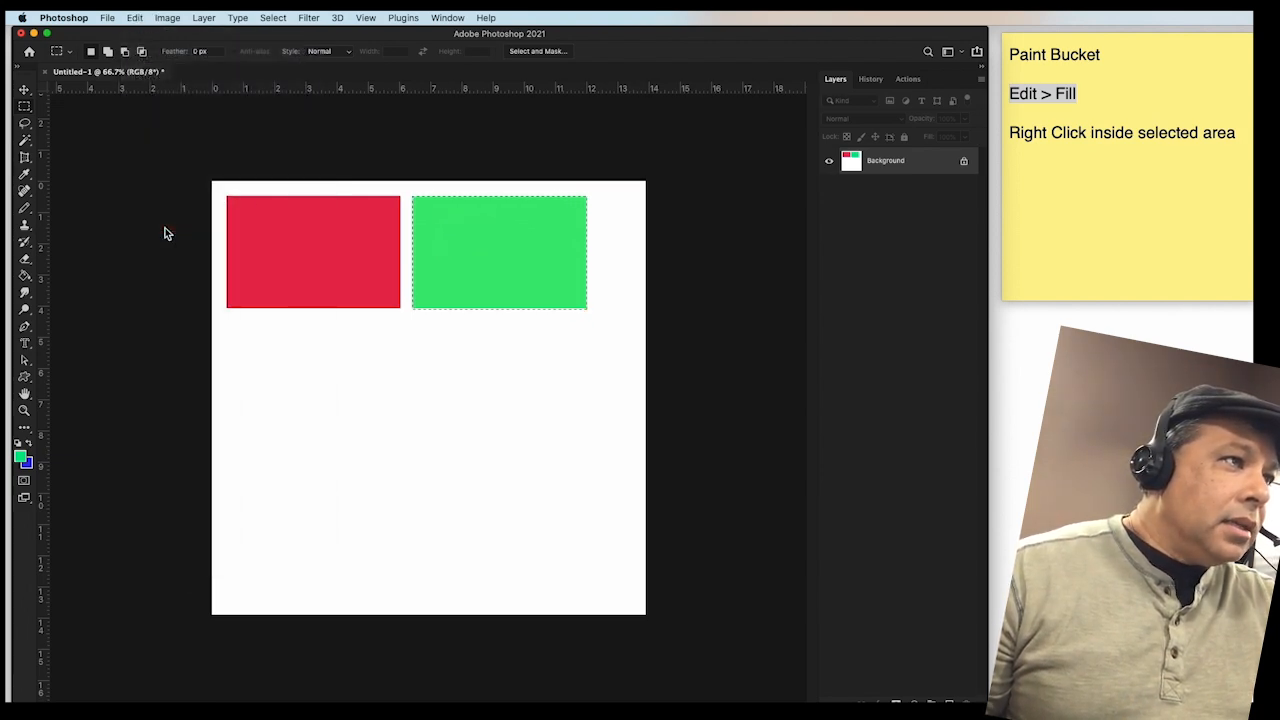
click(344, 240)
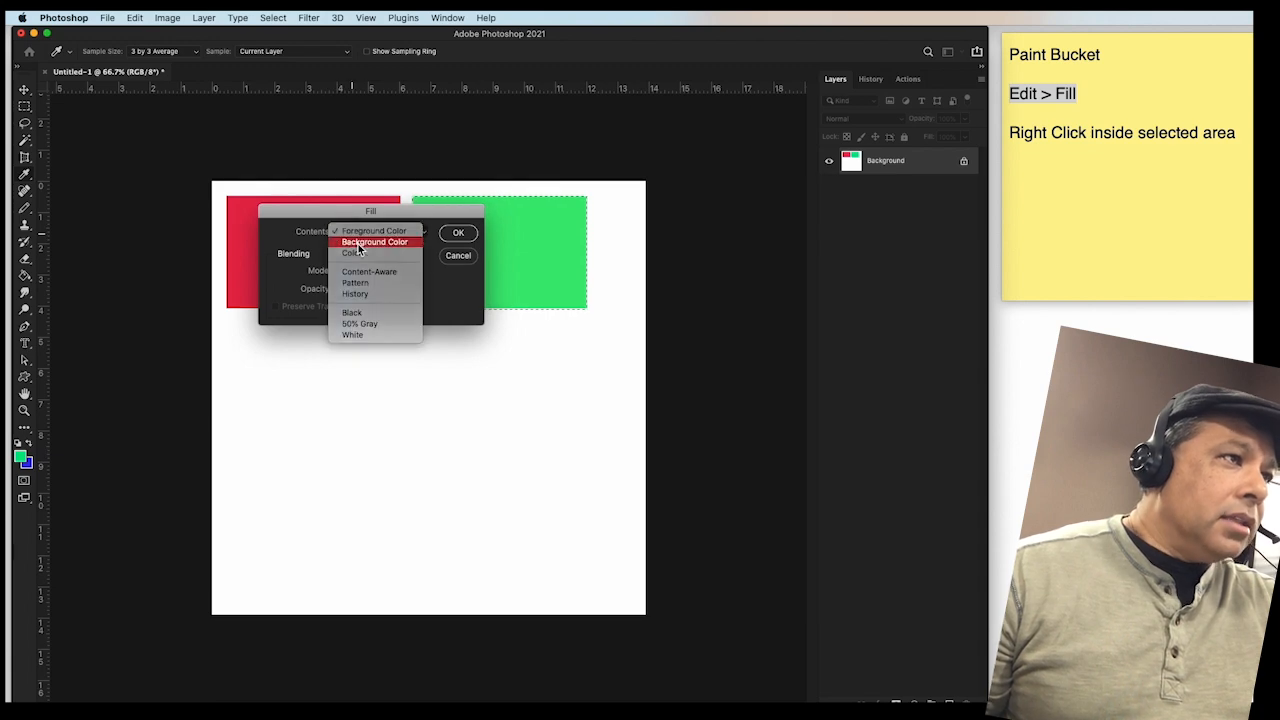
click(358, 247)
click(459, 236)
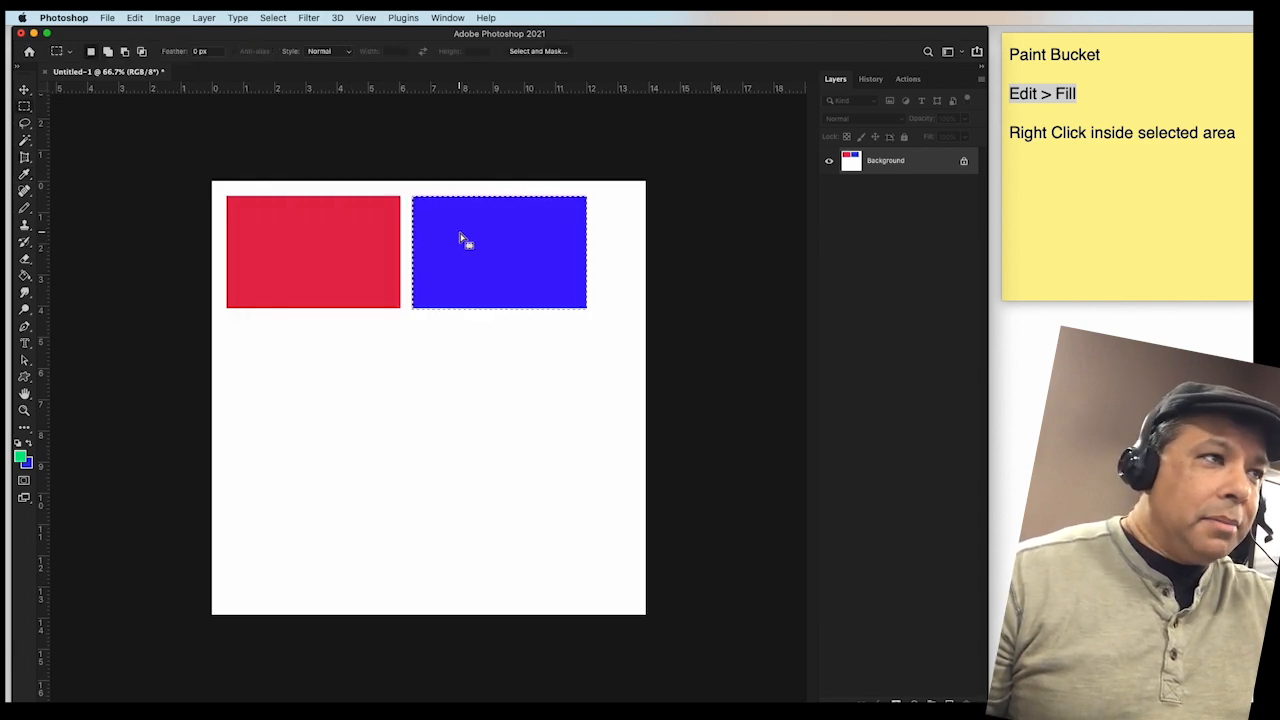
Refill the selected blue rectangle using the Fill command with a custom yellow color, f0f30b, at 100% opacity.
click(135, 18)
click(152, 225)
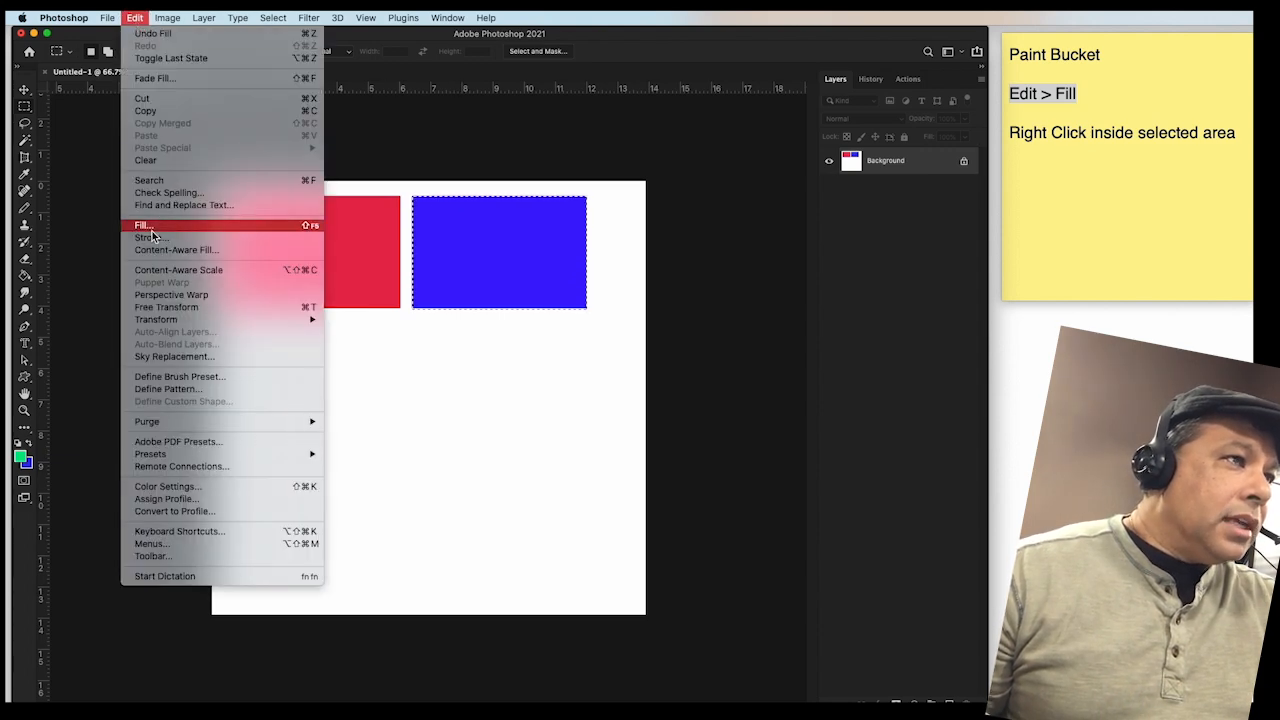
click(370, 233)
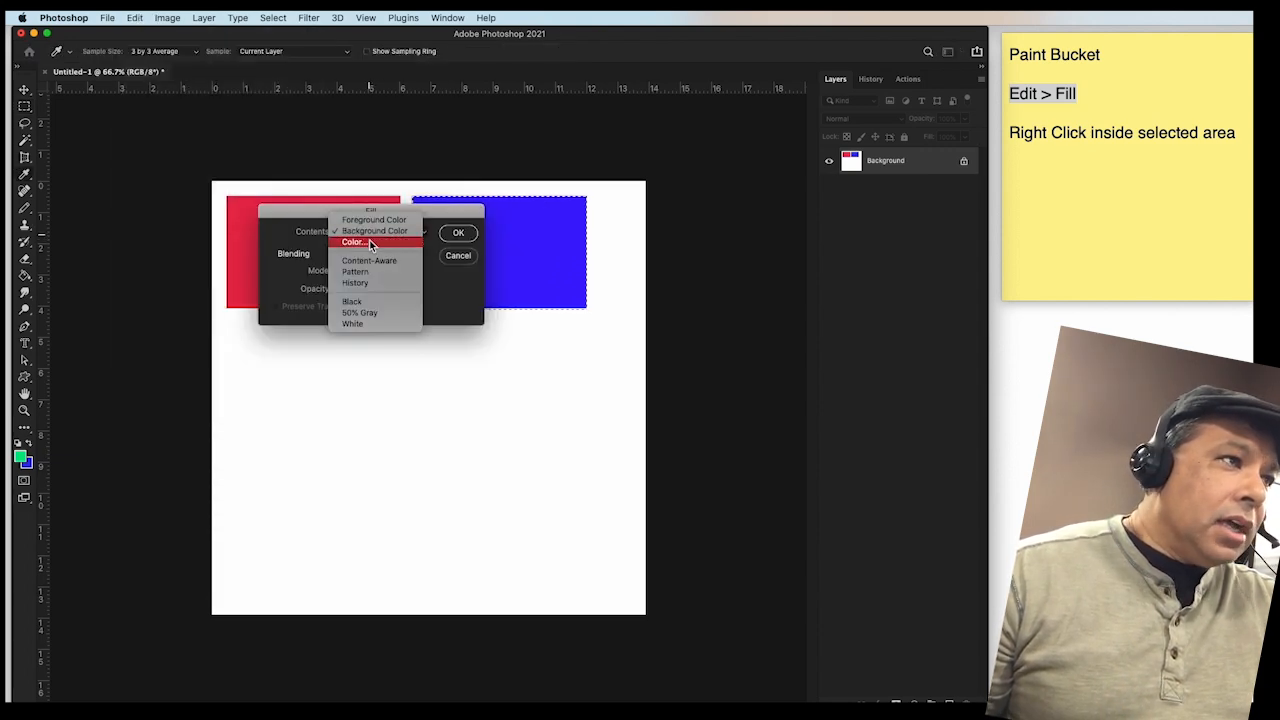
click(369, 241)
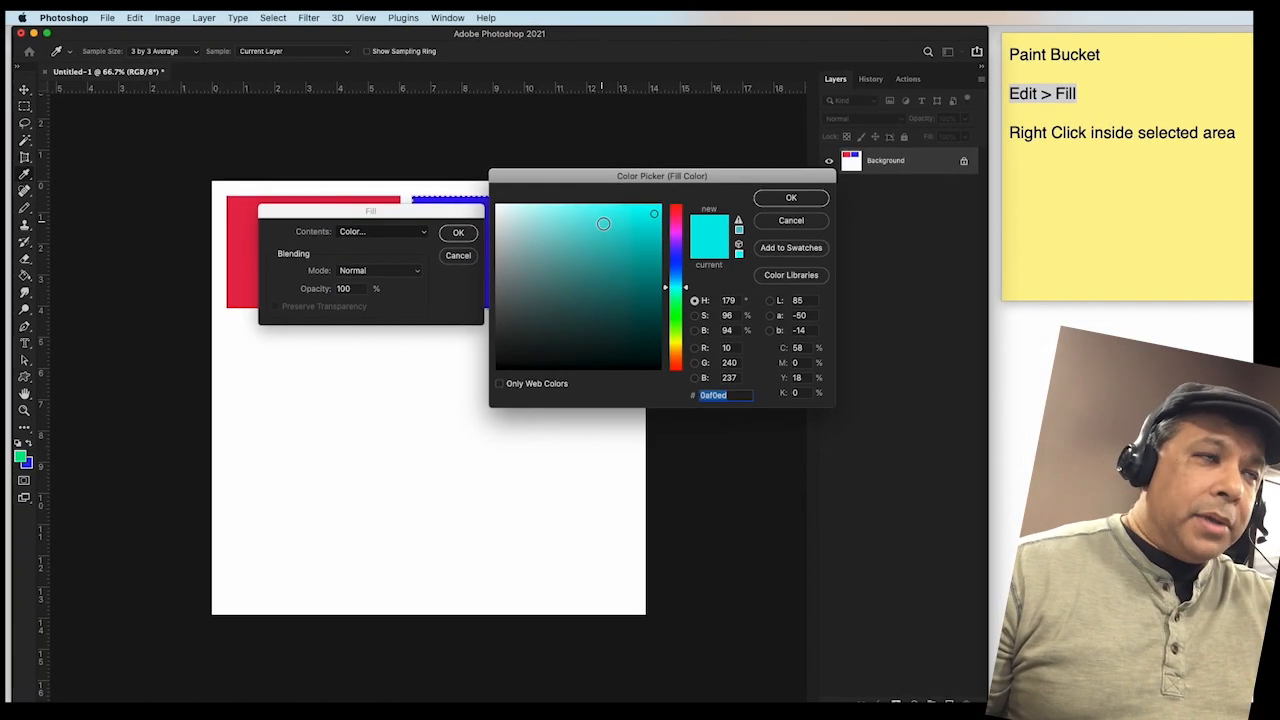
drag(675, 214, 677, 343)
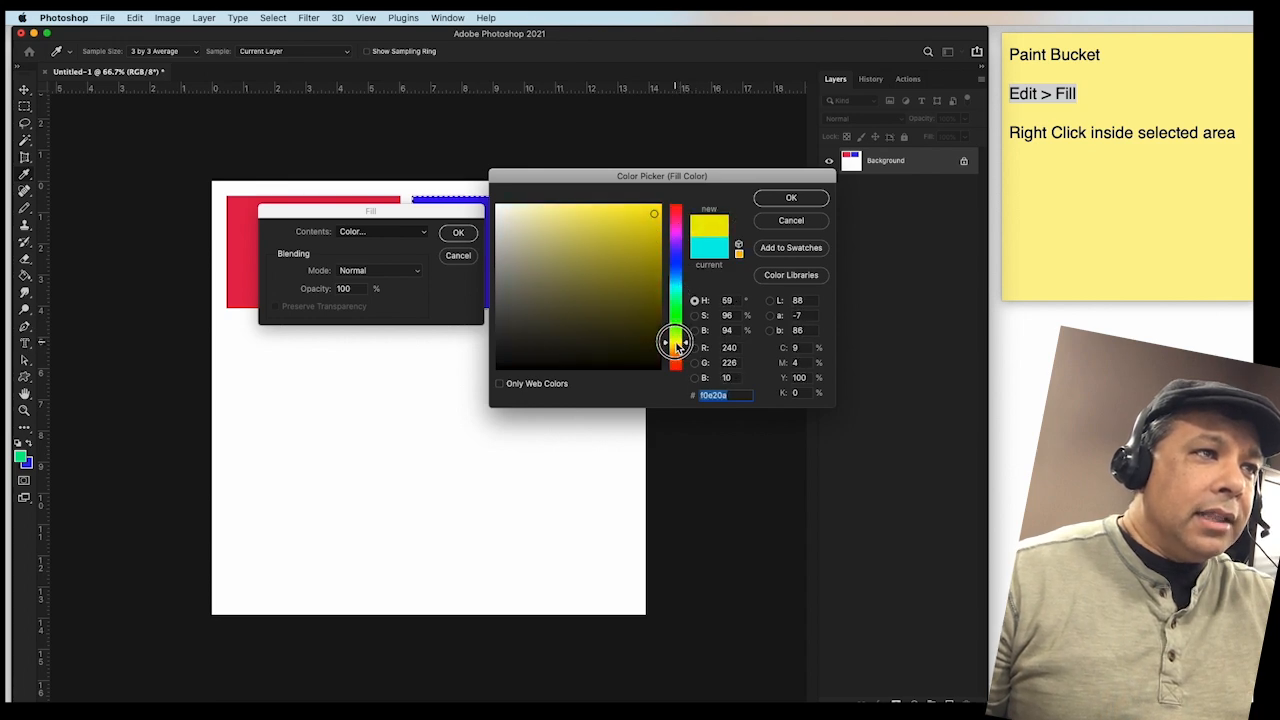
click(650, 272)
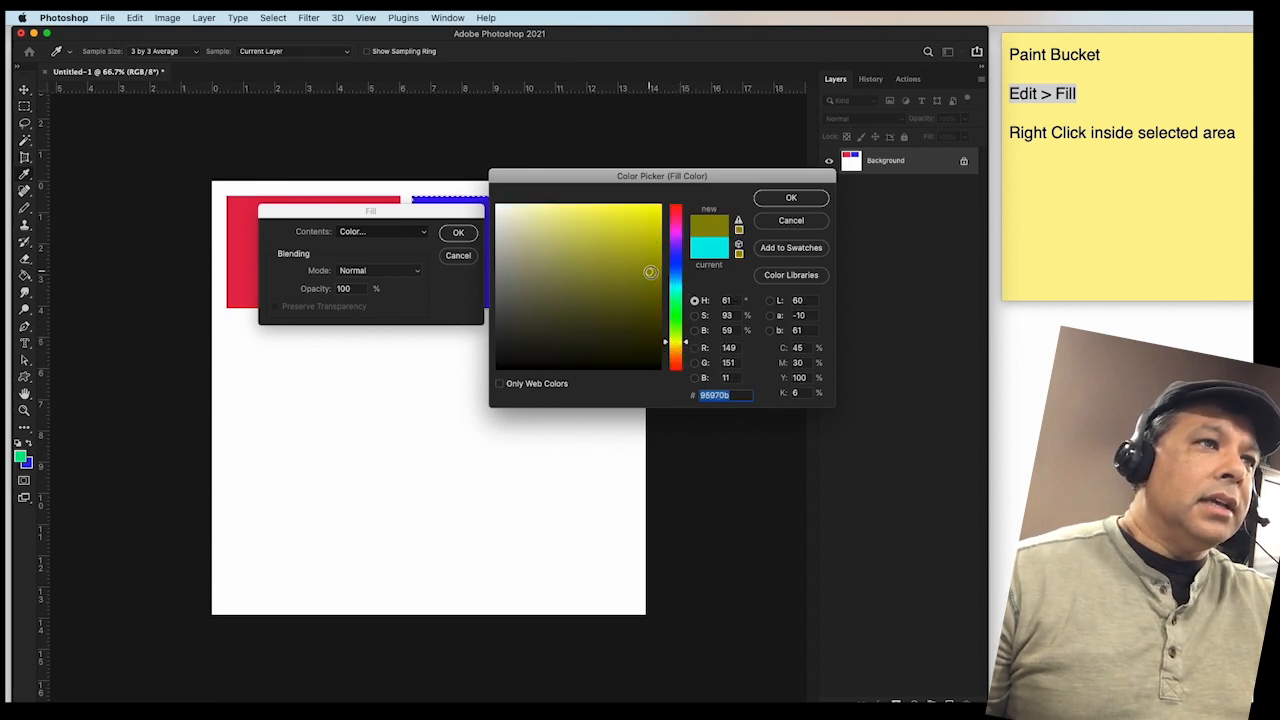
click(652, 212)
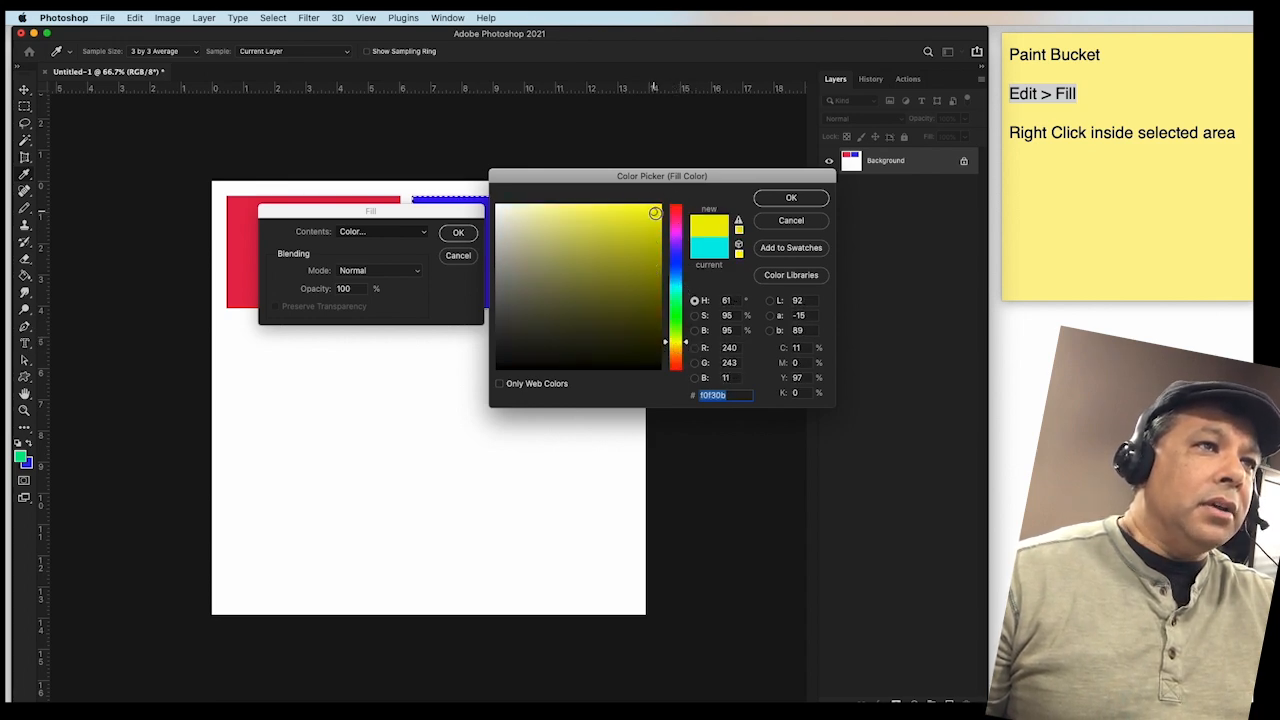
click(790, 200)
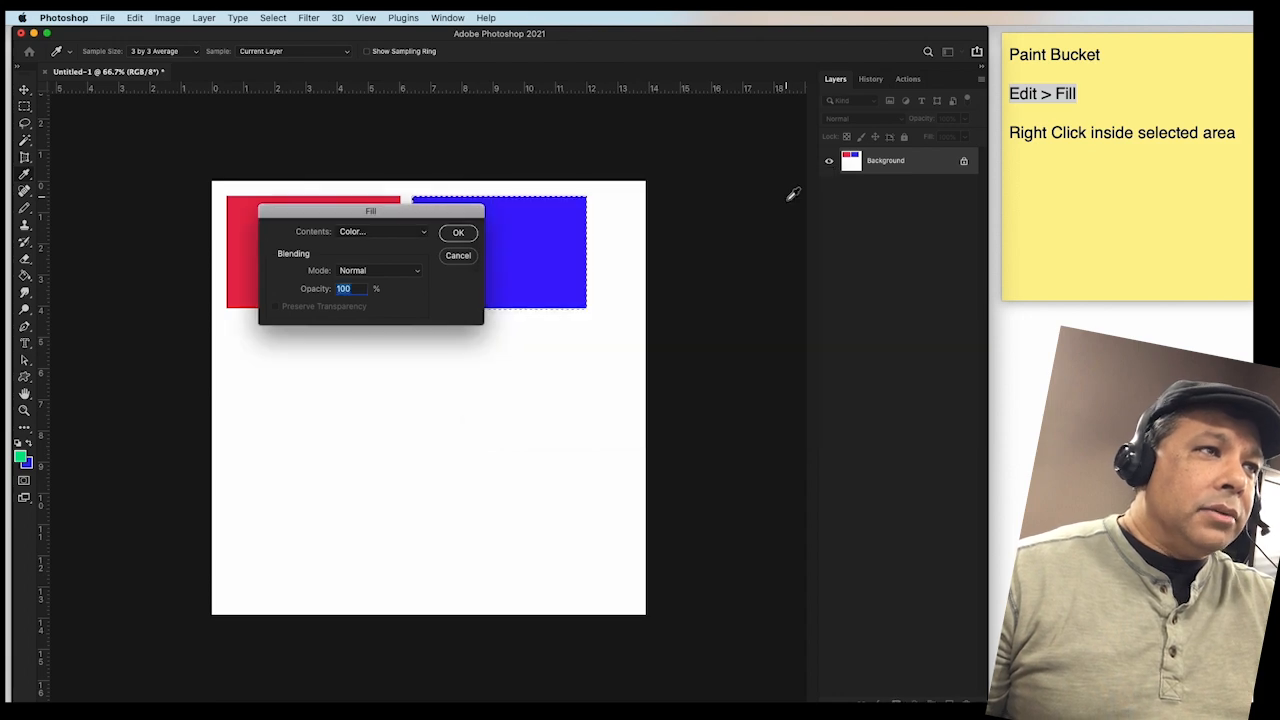
click(459, 234)
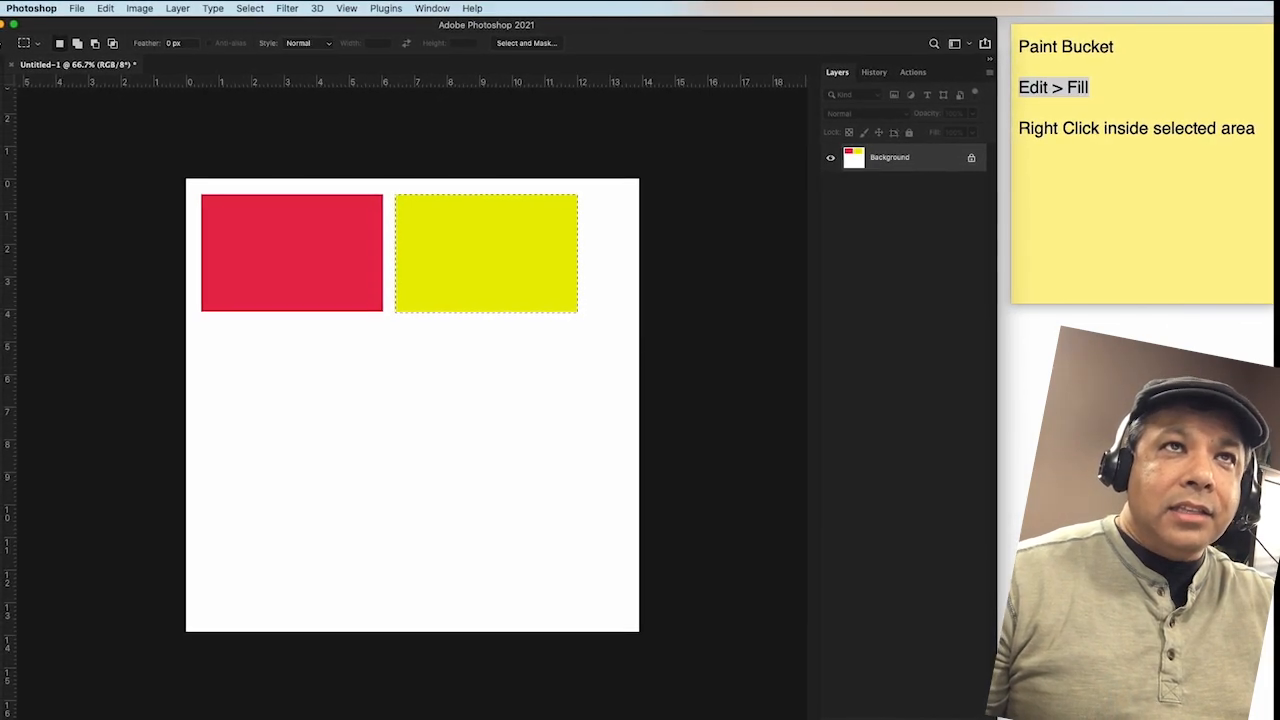
Highlight the line "Right Click inside selected area" on the sticky note and return to Photoshop.
click(1218, 124)
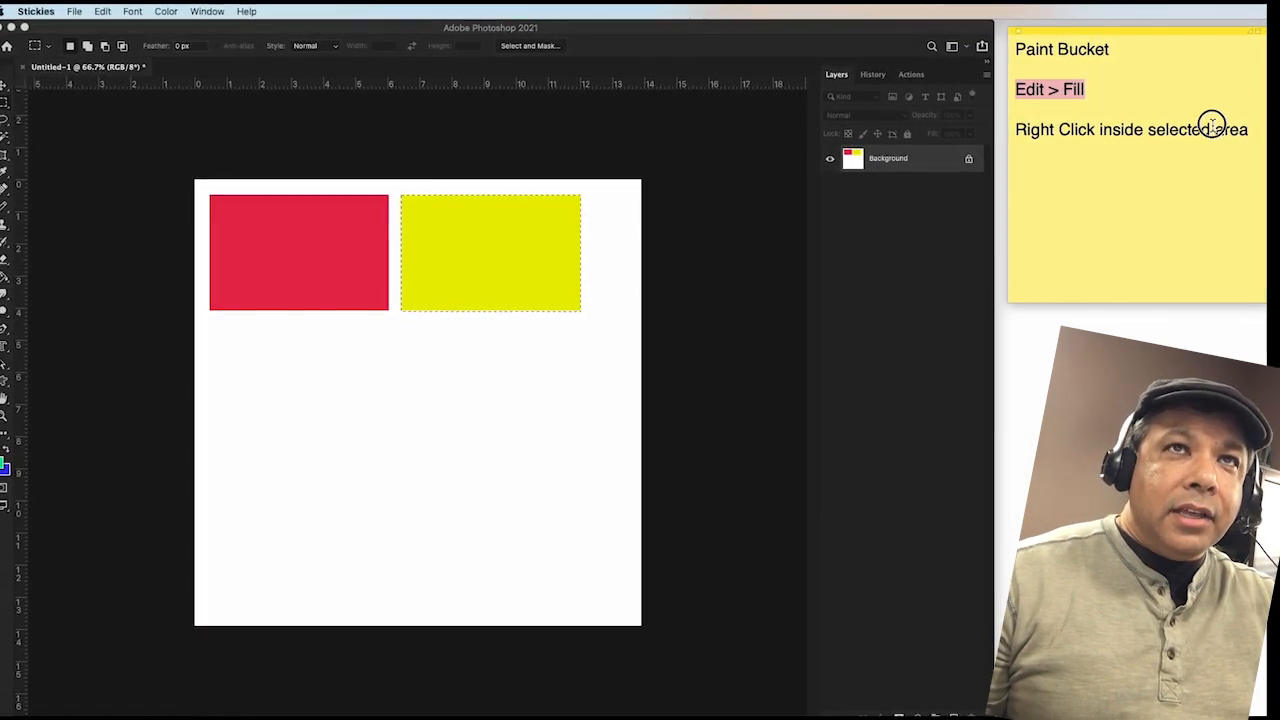
drag(1246, 129, 1017, 129)
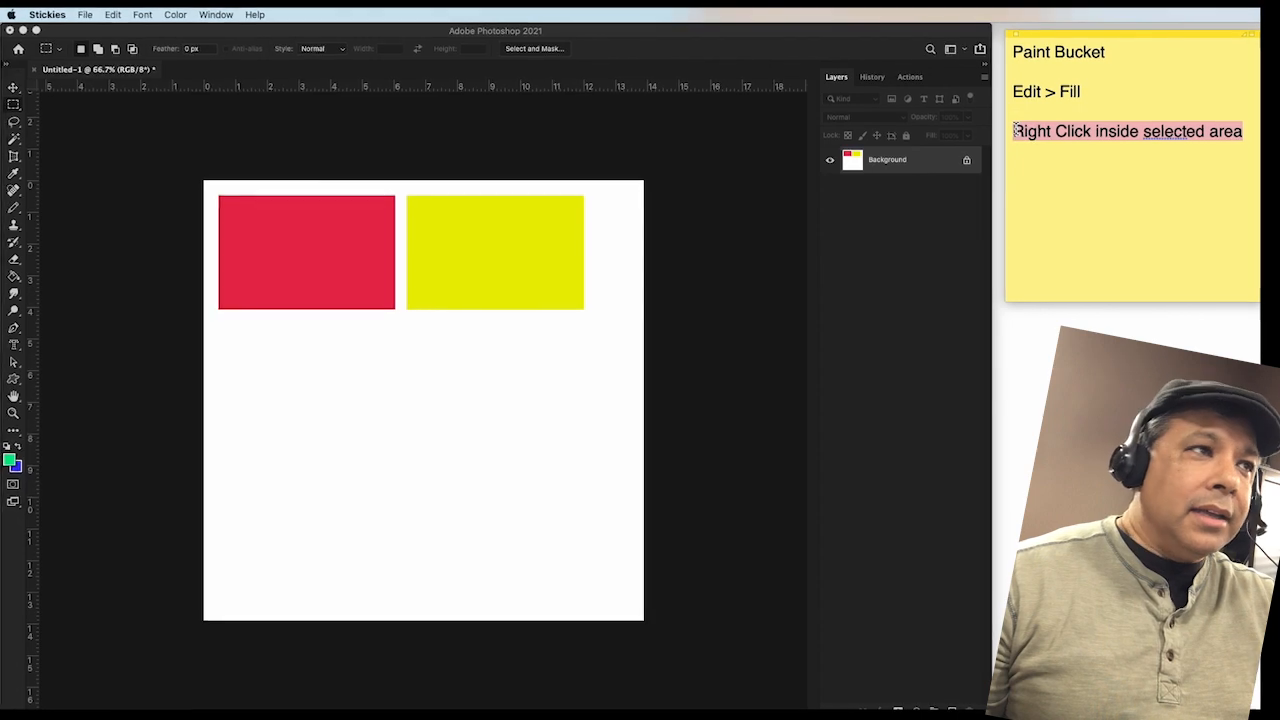
click(718, 57)
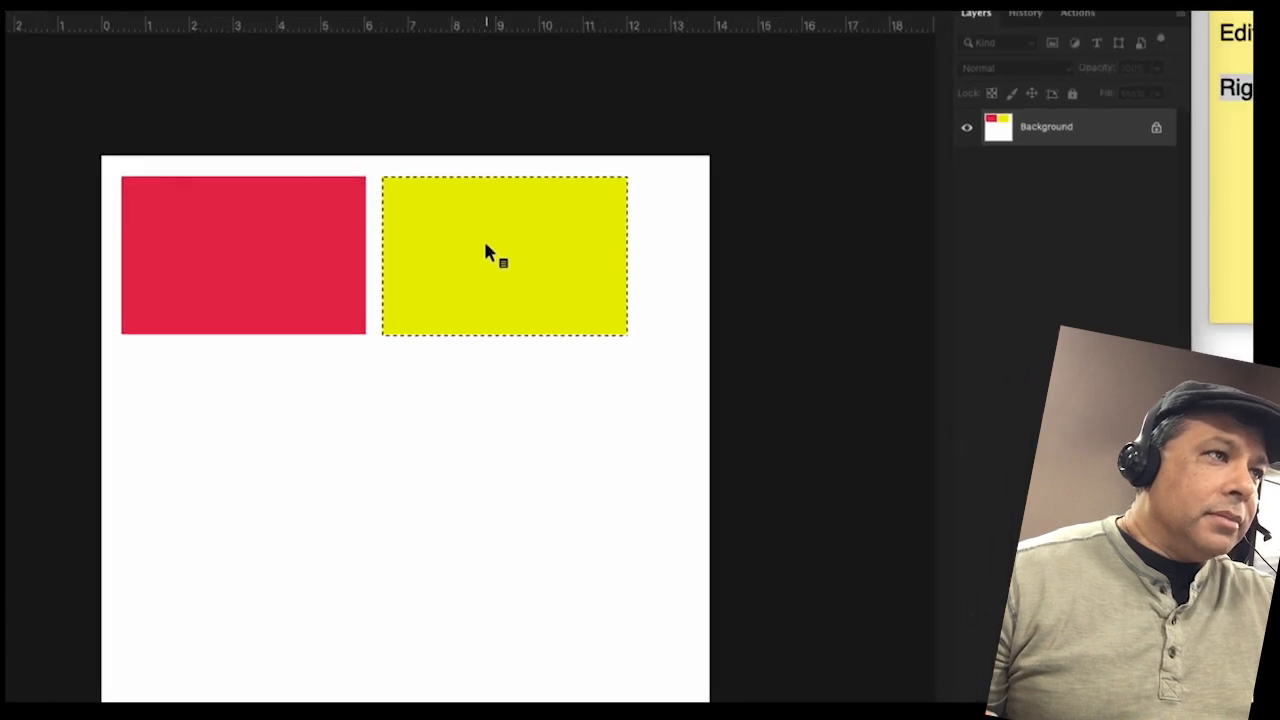
Move the selection outline off the yellow rectangle to the blank area below the red rectangle.
right_click(503, 236)
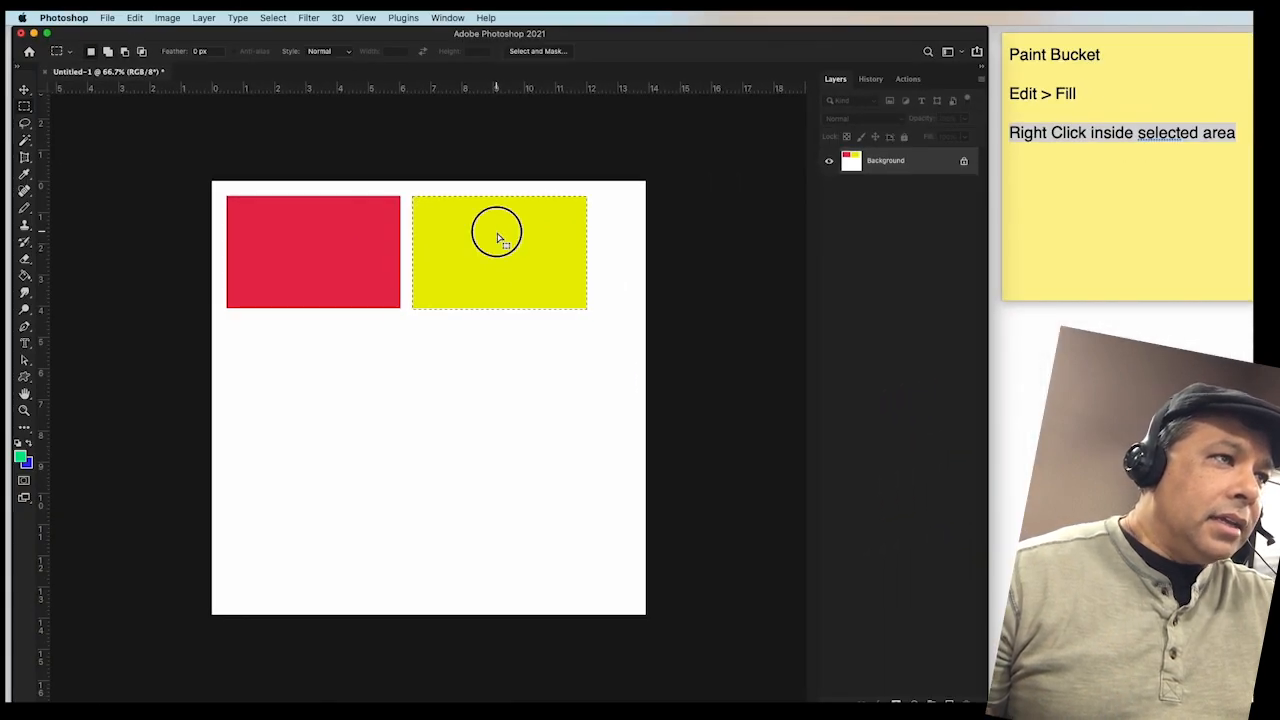
drag(500, 238, 428, 378)
drag(326, 395, 313, 392)
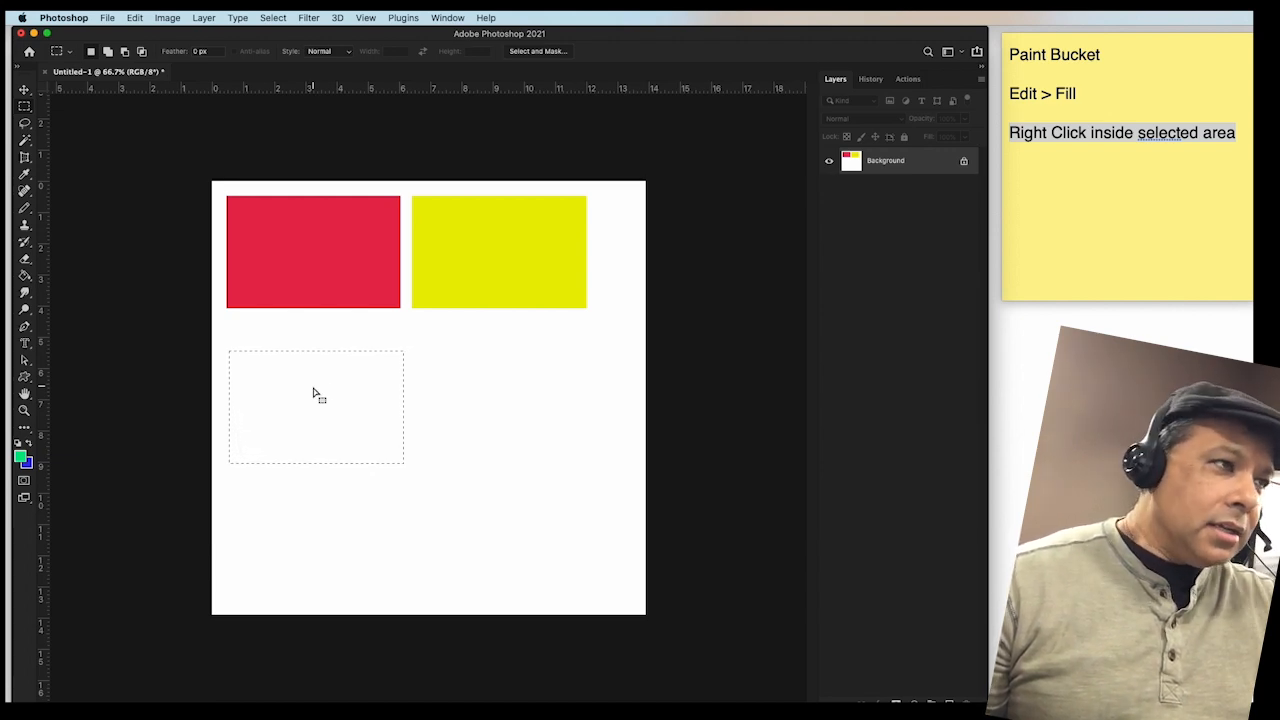
right_click(313, 391)
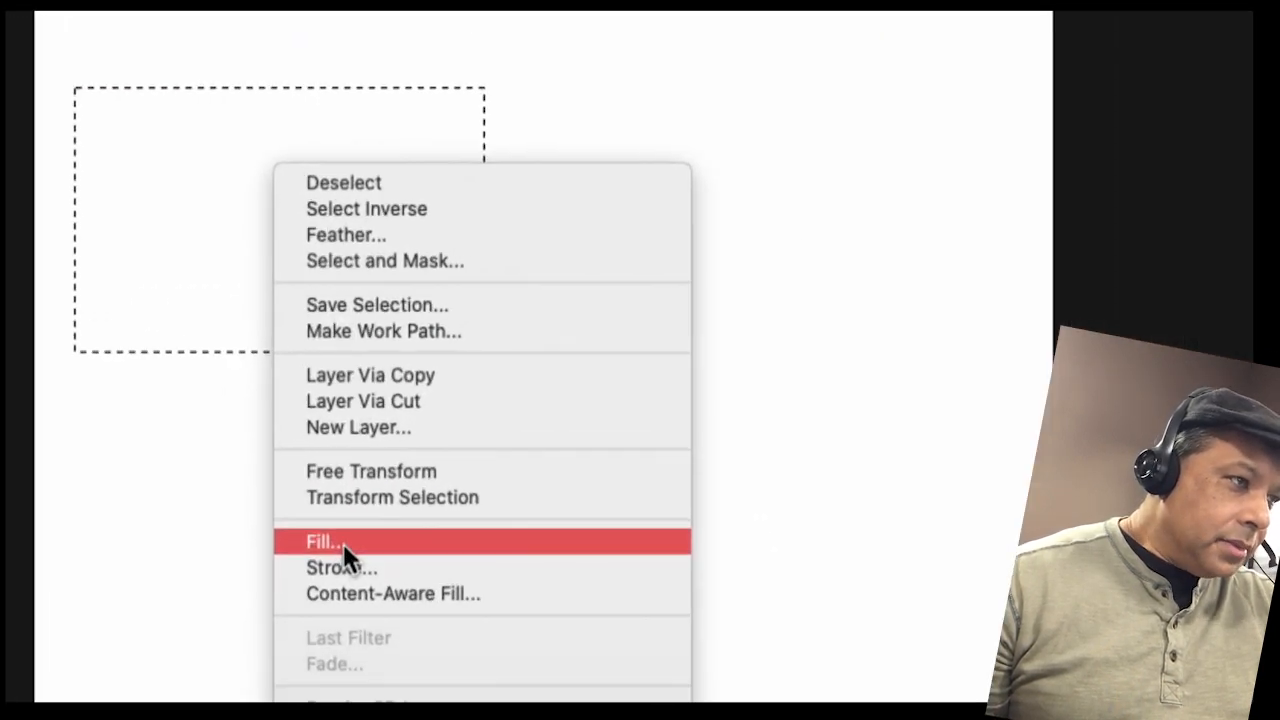
click(343, 546)
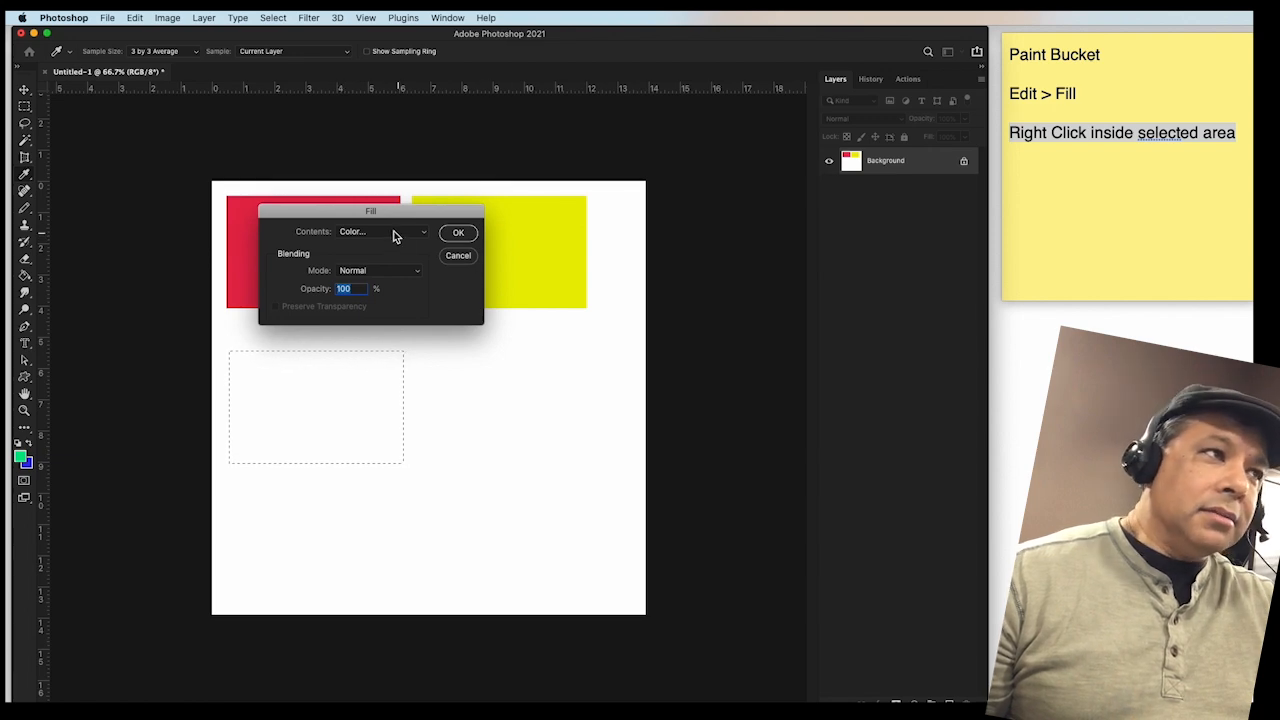
drag(382, 212, 540, 347)
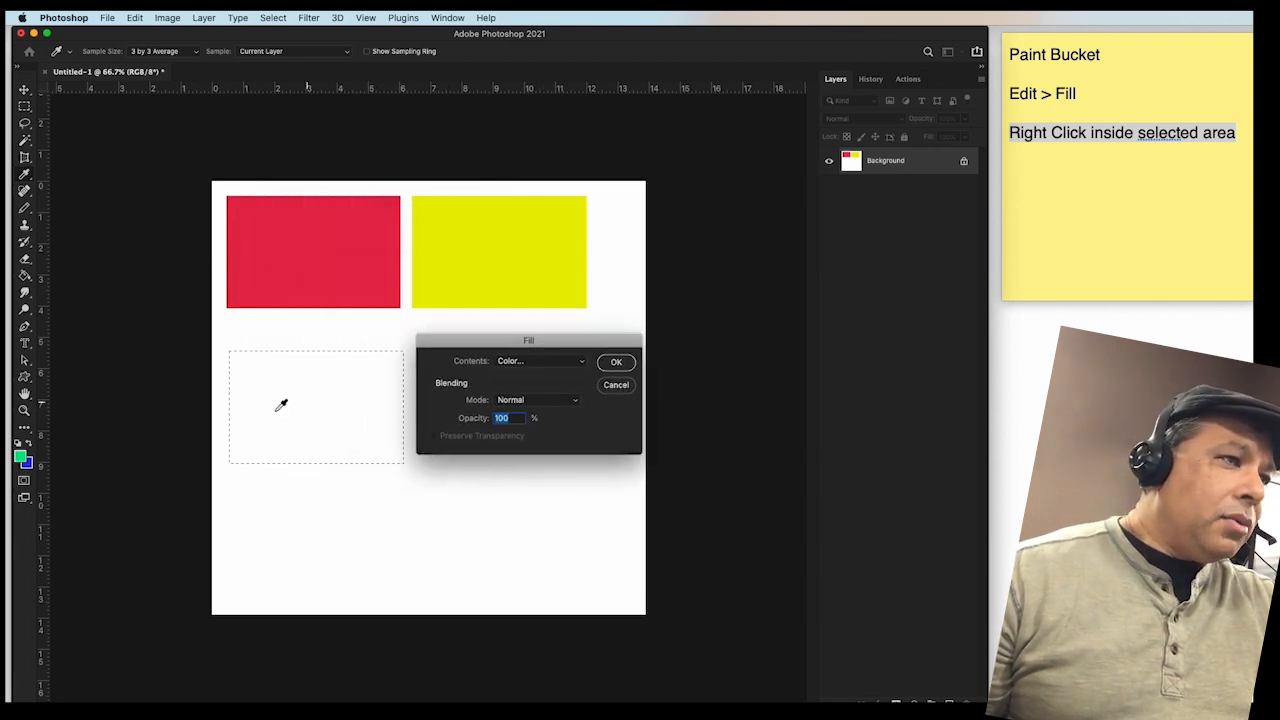
click(530, 363)
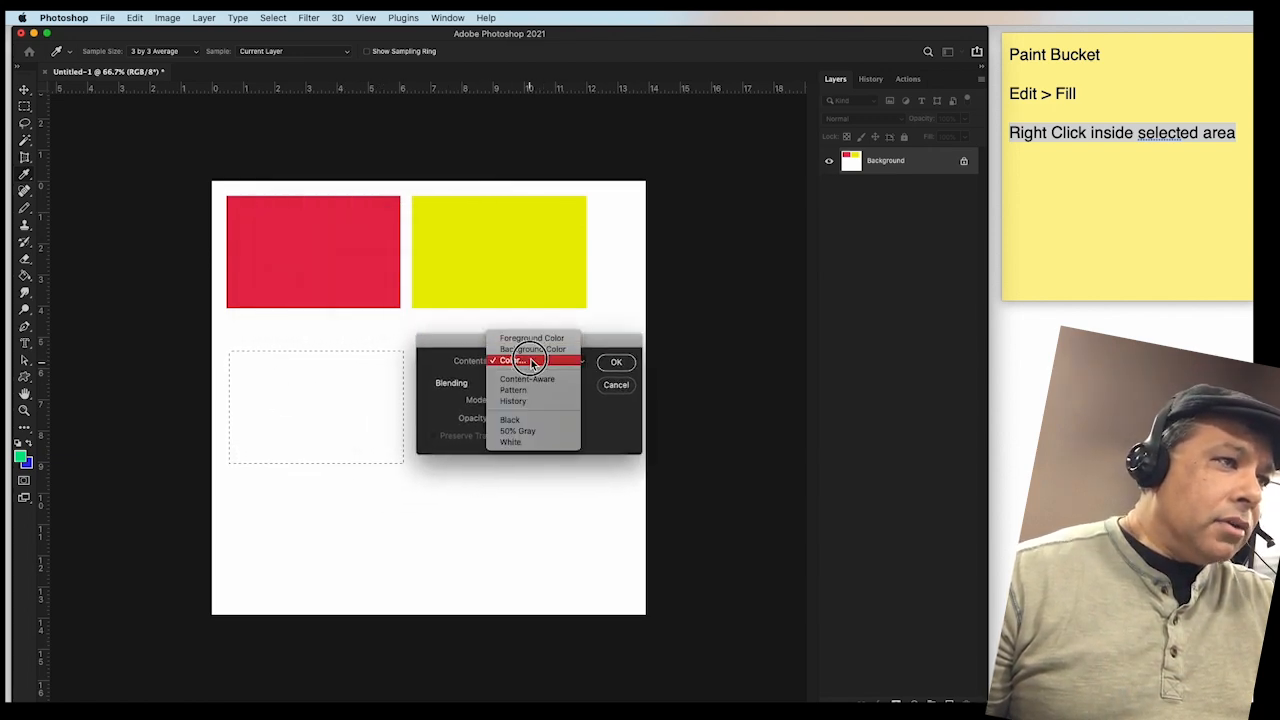
click(530, 359)
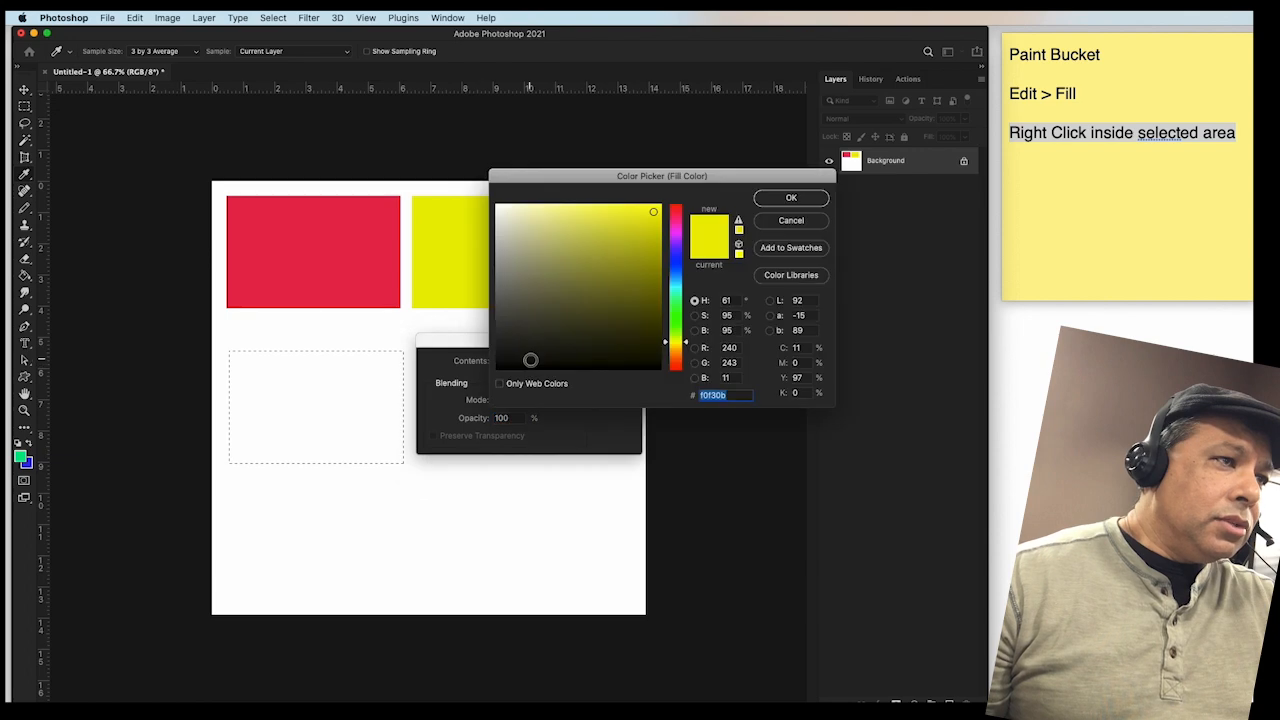
click(797, 219)
click(617, 386)
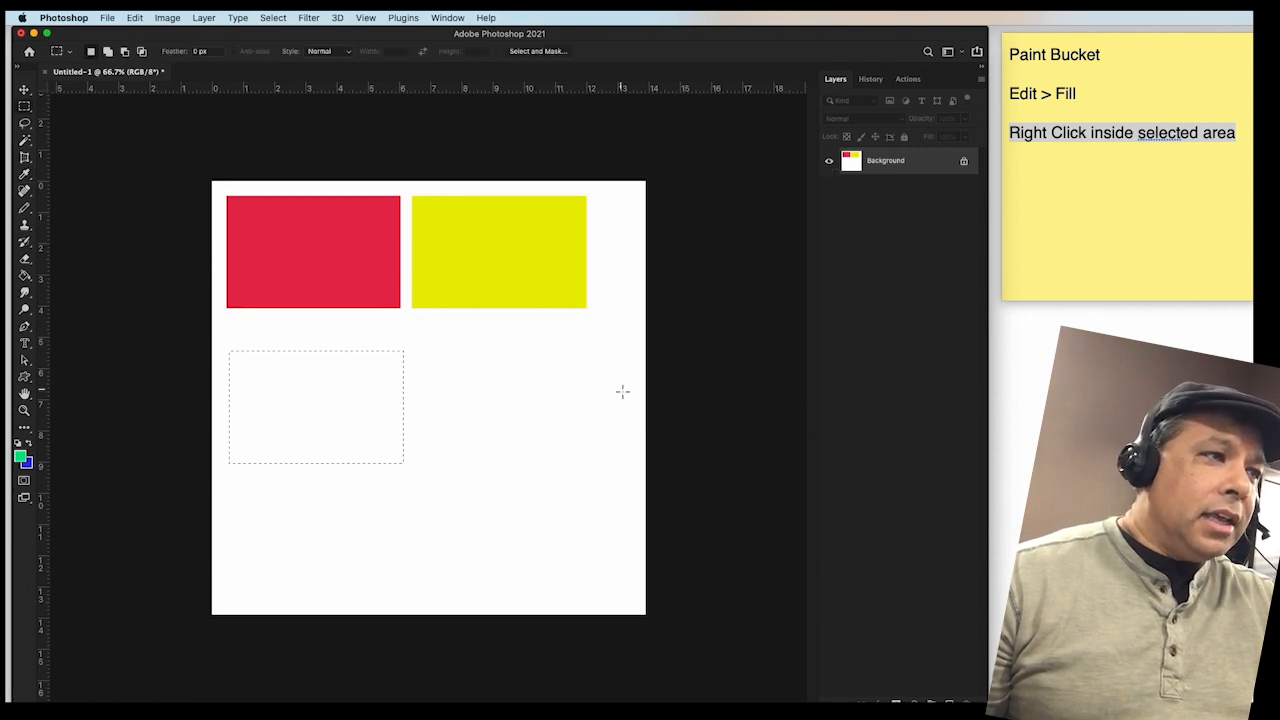
Fill the selection below the red rectangle with a custom green color, 0bf321, at 100% opacity using the Fill command.
right_click(340, 375)
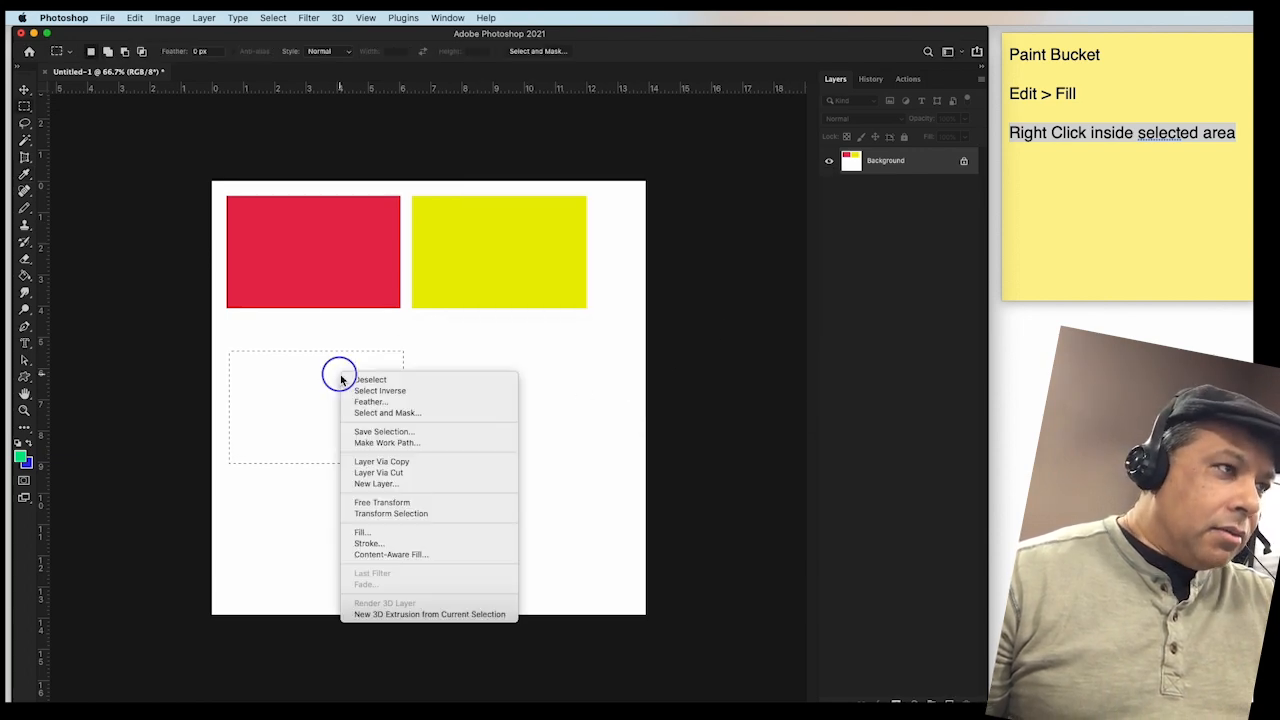
click(363, 537)
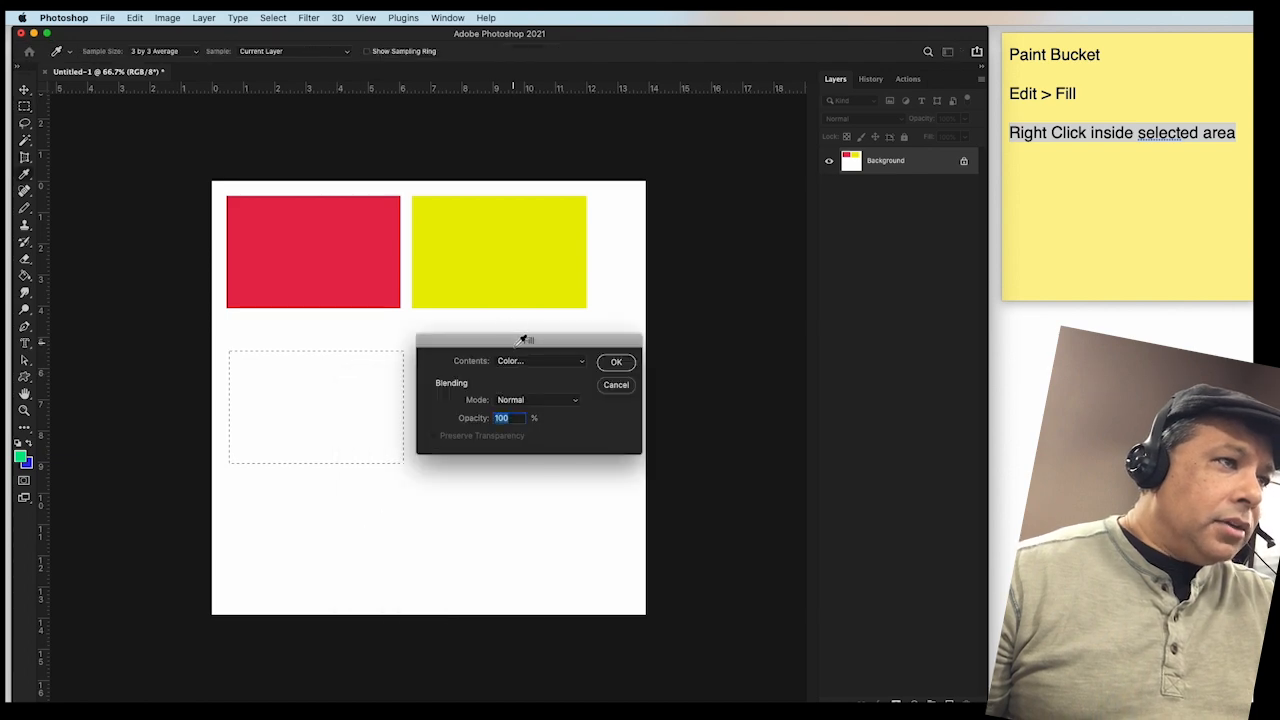
drag(511, 342, 373, 275)
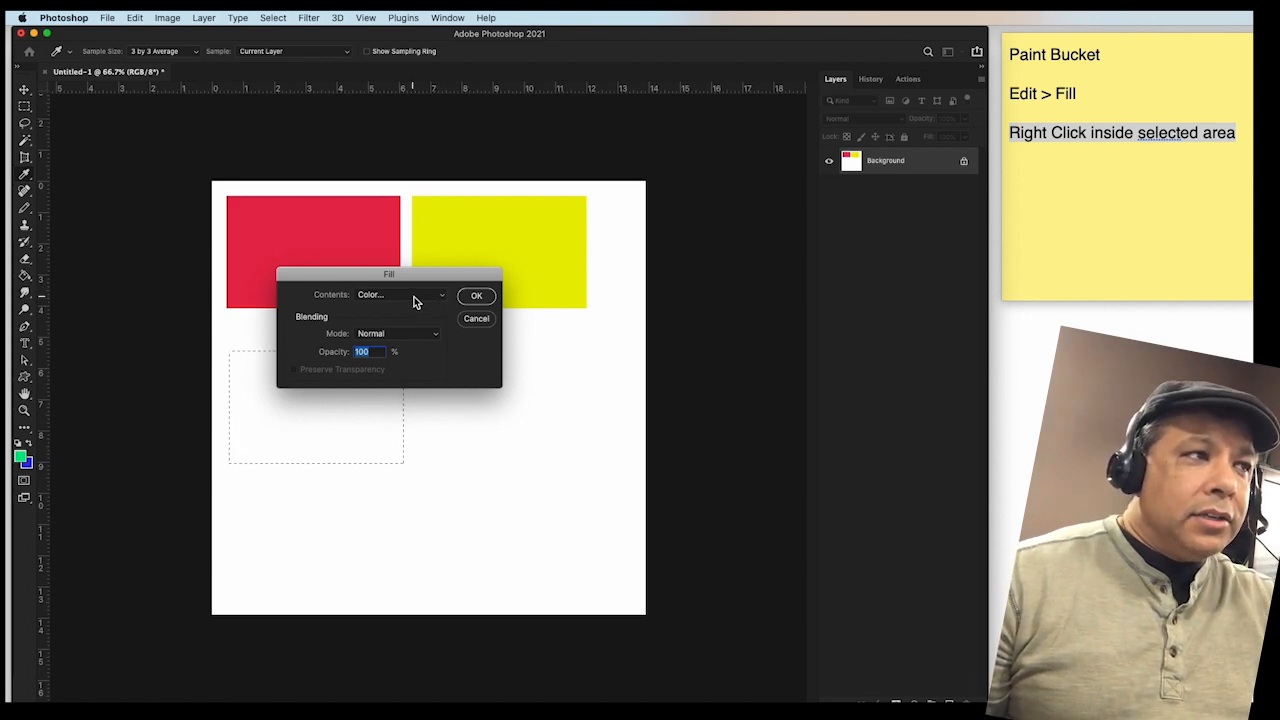
click(414, 300)
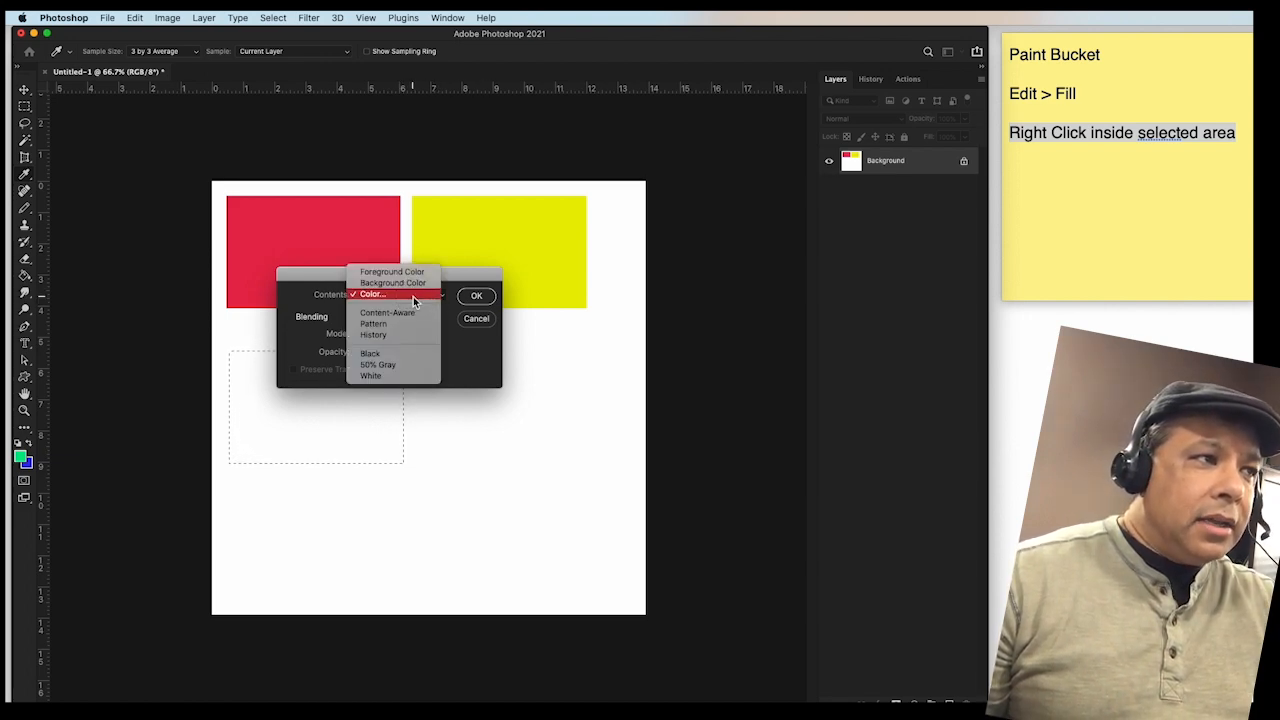
click(378, 295)
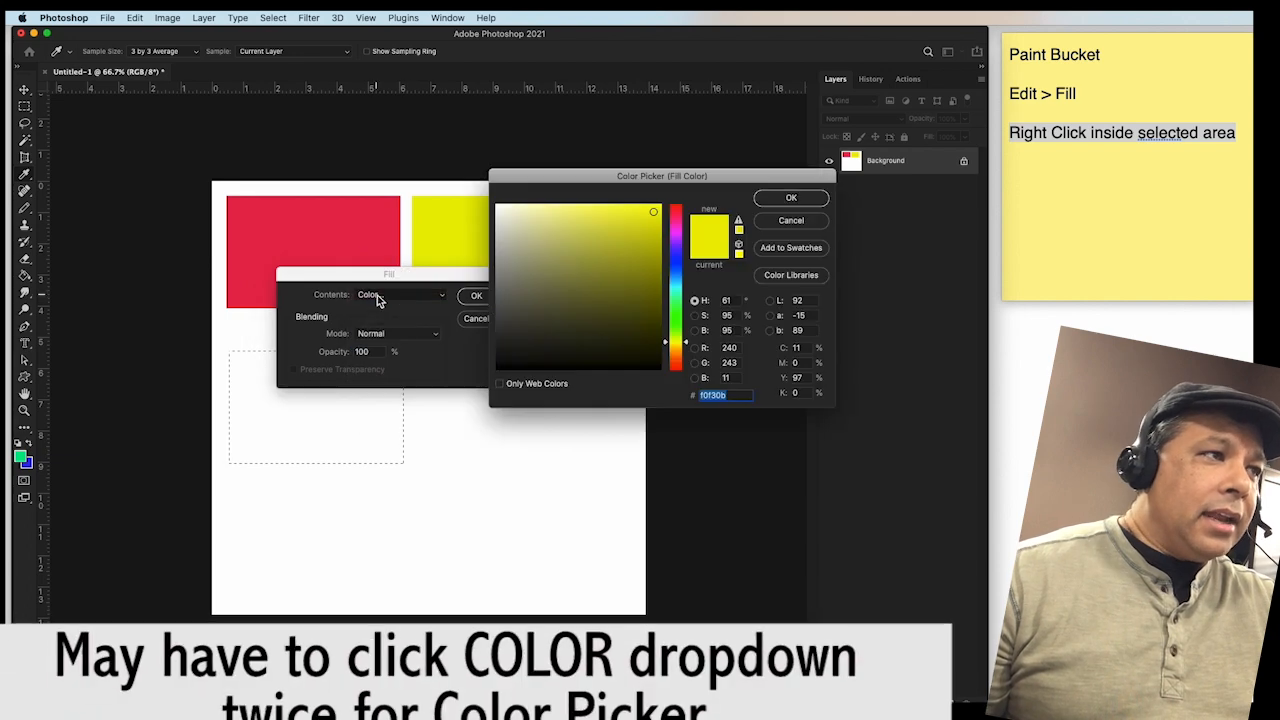
mouse_move(607, 179)
mouse_down()
mouse_move(514, 168)
mouse_move(500, 206)
mouse_move(449, 252)
mouse_move(480, 209)
mouse_move(437, 213)
mouse_up()
click(584, 248)
mouse_move(584, 248)
mouse_down()
mouse_move(581, 316)
mouse_move(580, 300)
mouse_up()
drag(554, 200, 562, 202)
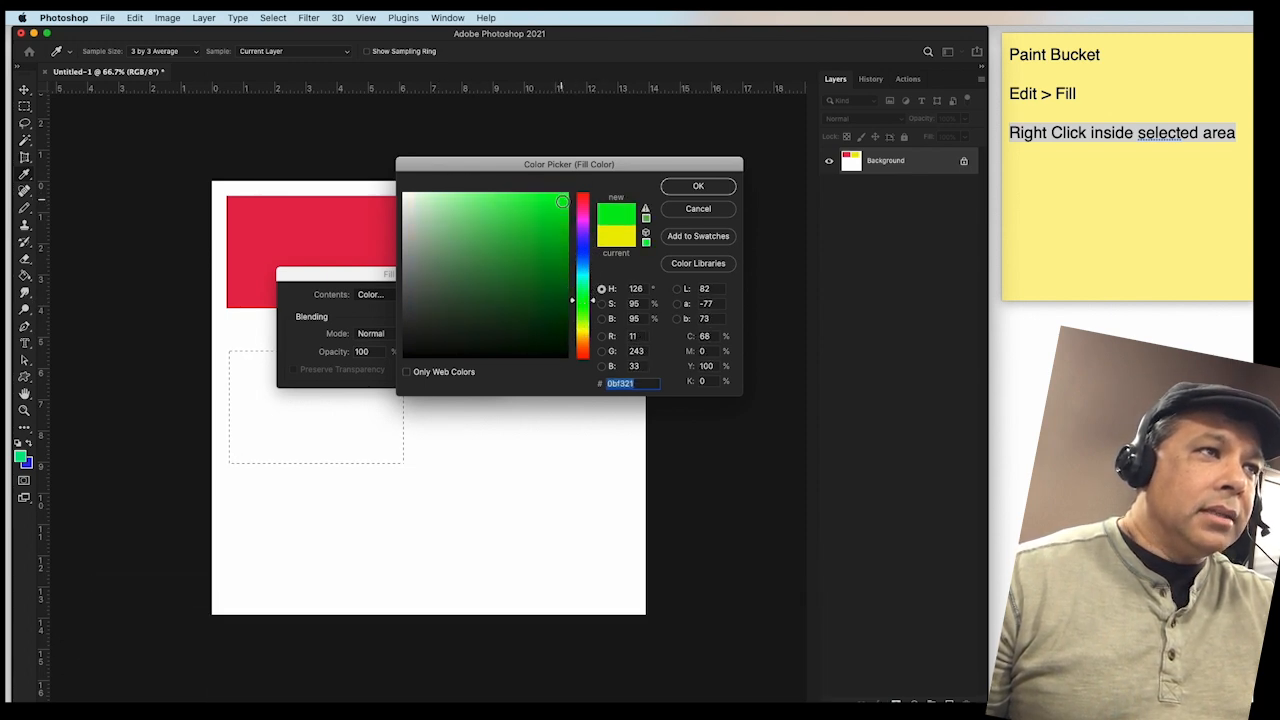
click(698, 187)
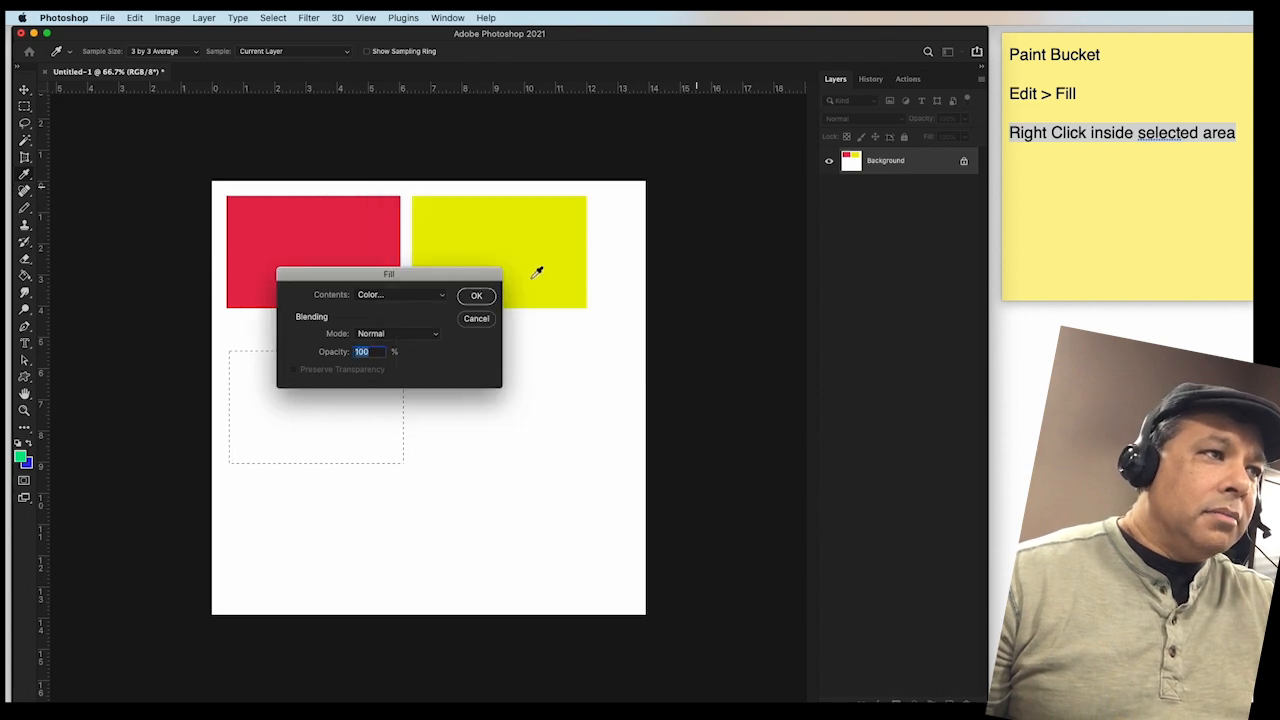
click(478, 296)
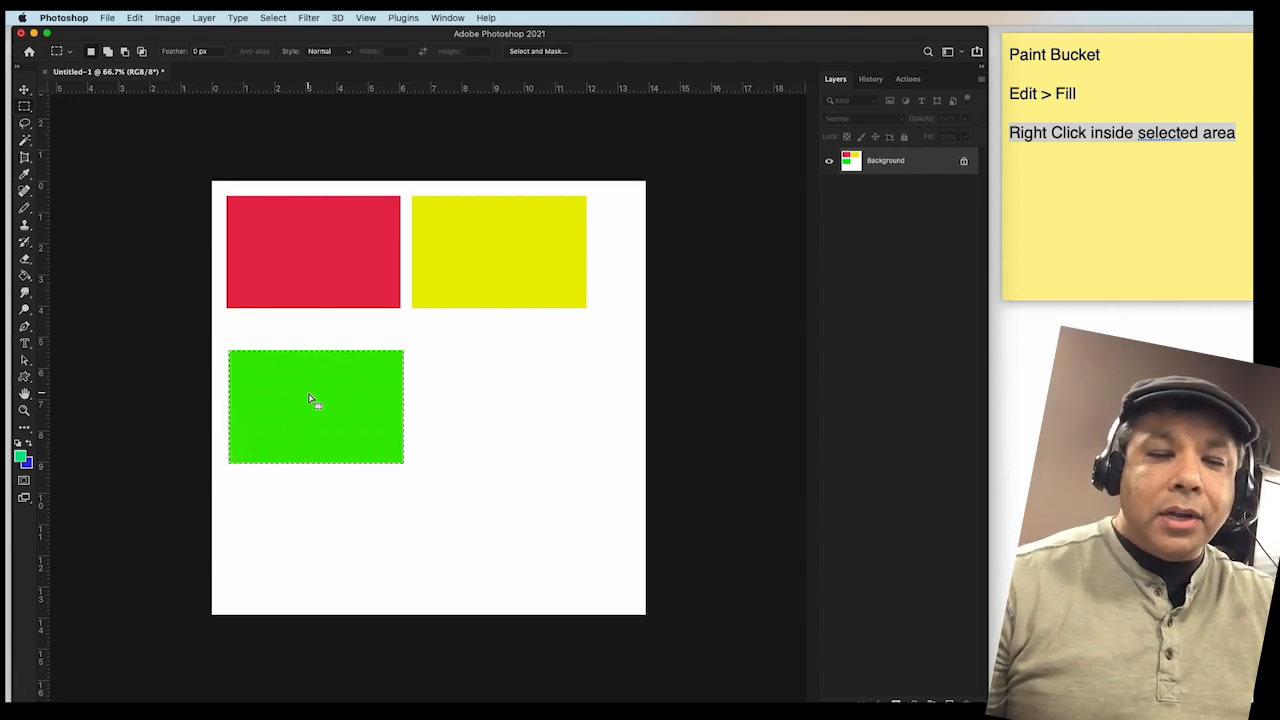
Move the selection outline to the blank area below the yellow rectangle and apply a 10 px centered orange Stroke to it.
drag(310, 400, 490, 397)
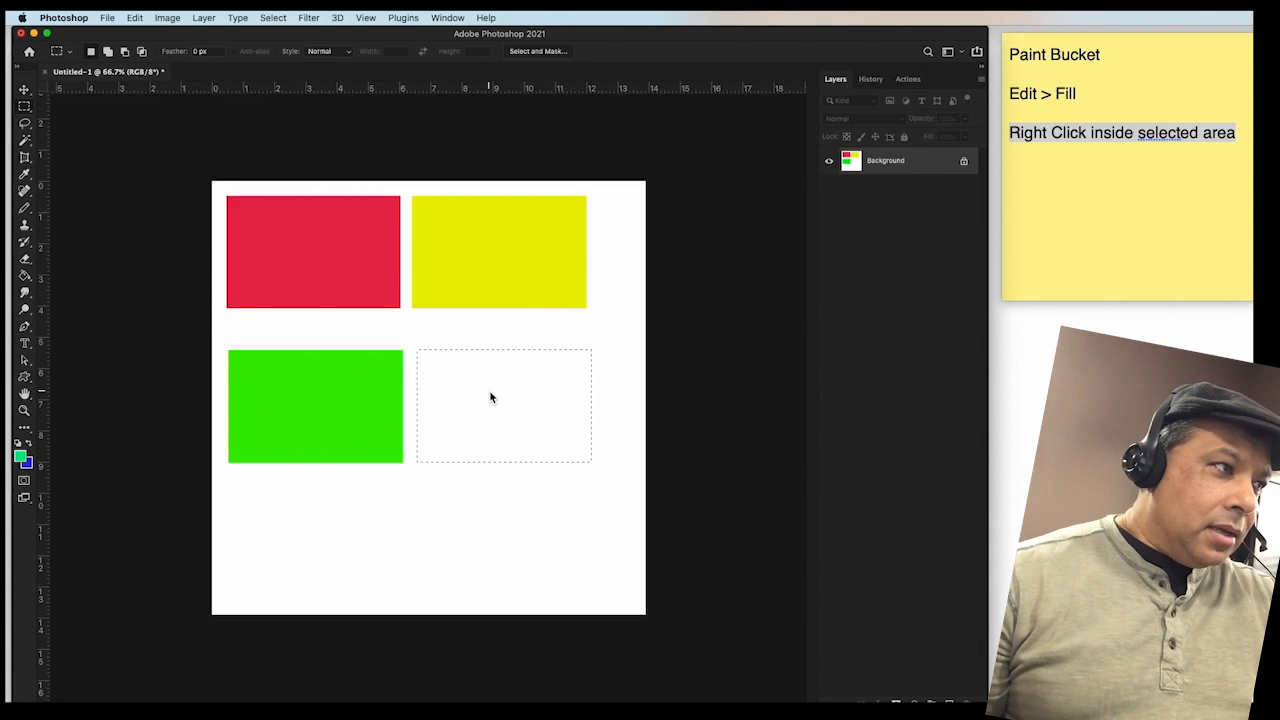
right_click(490, 397)
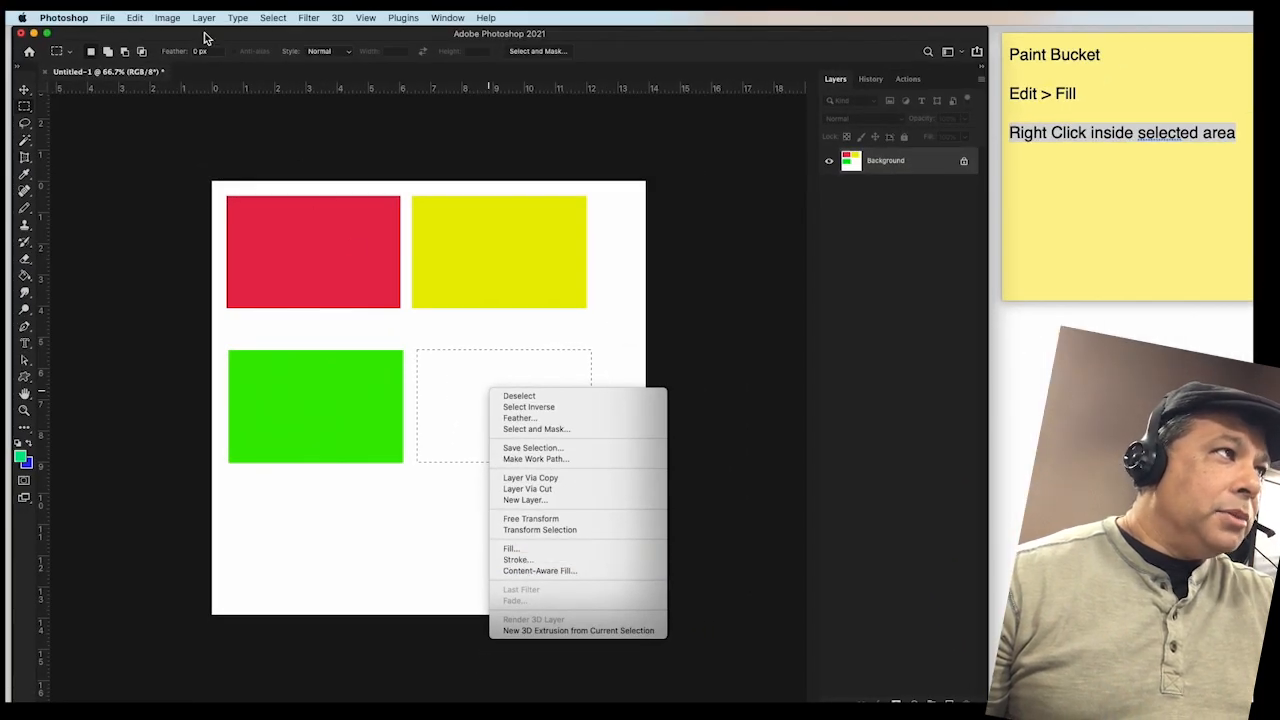
click(134, 19)
click(134, 19)
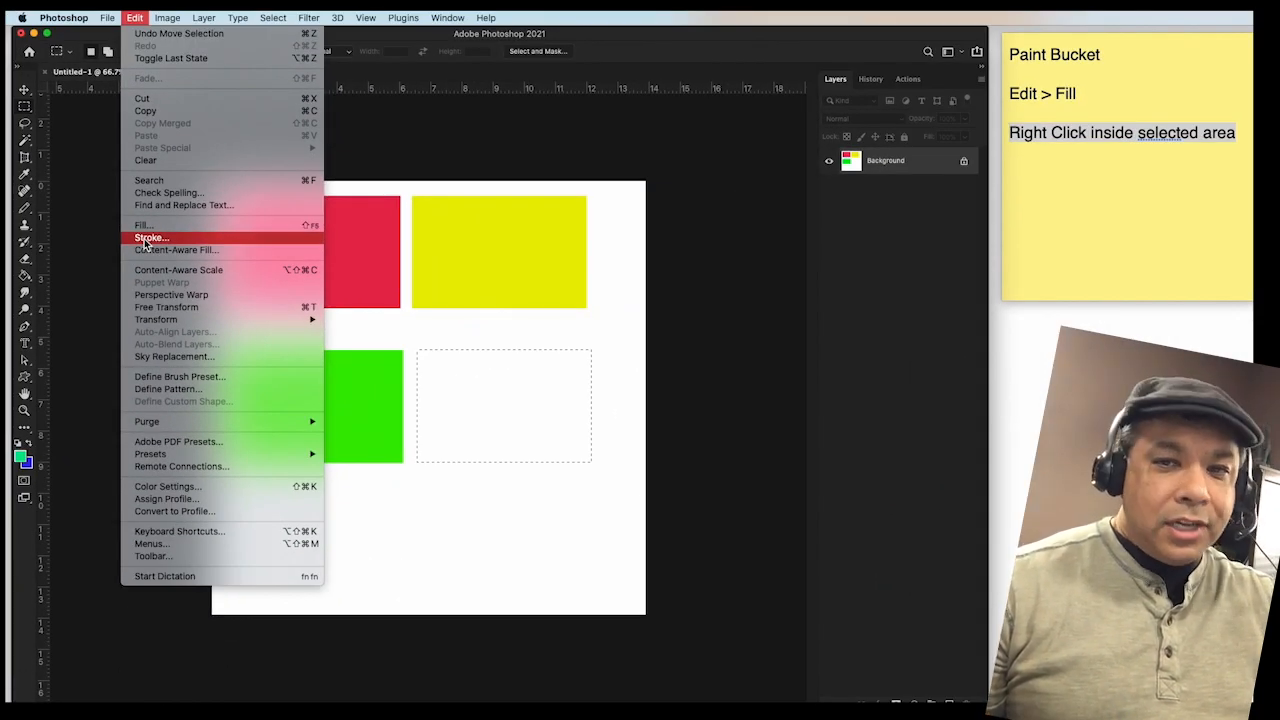
click(148, 238)
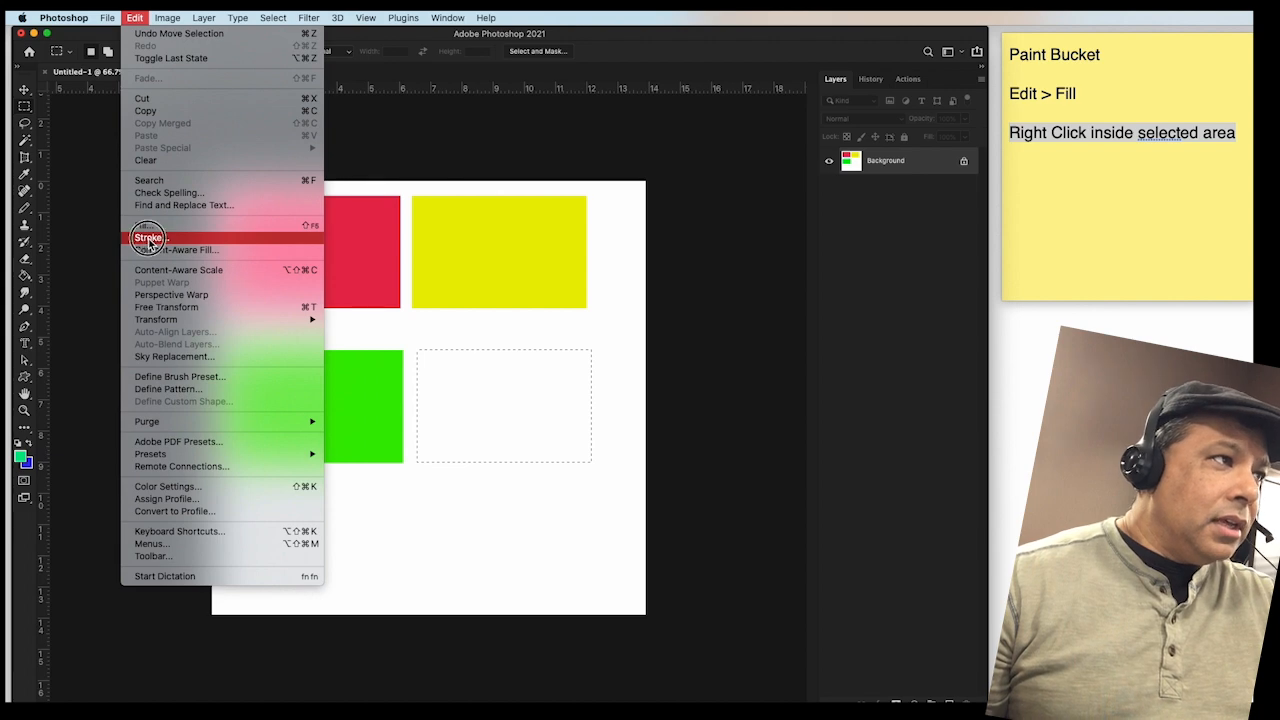
drag(762, 199, 446, 199)
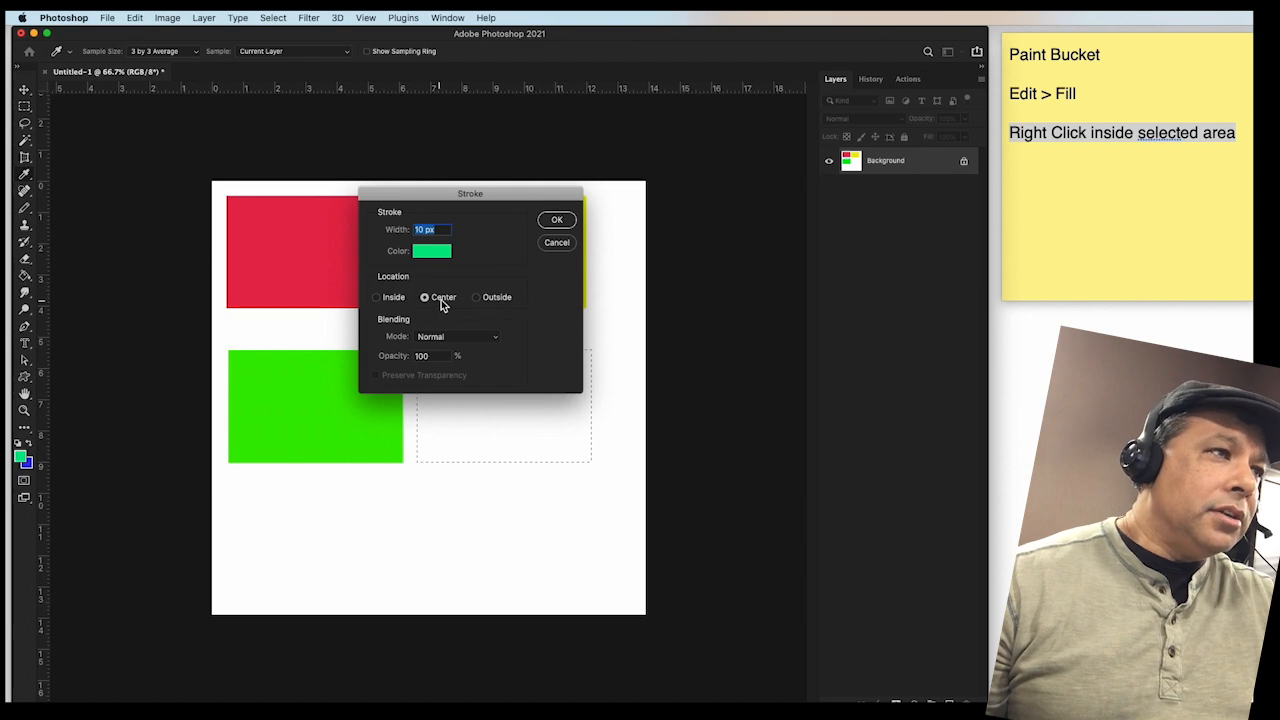
click(437, 256)
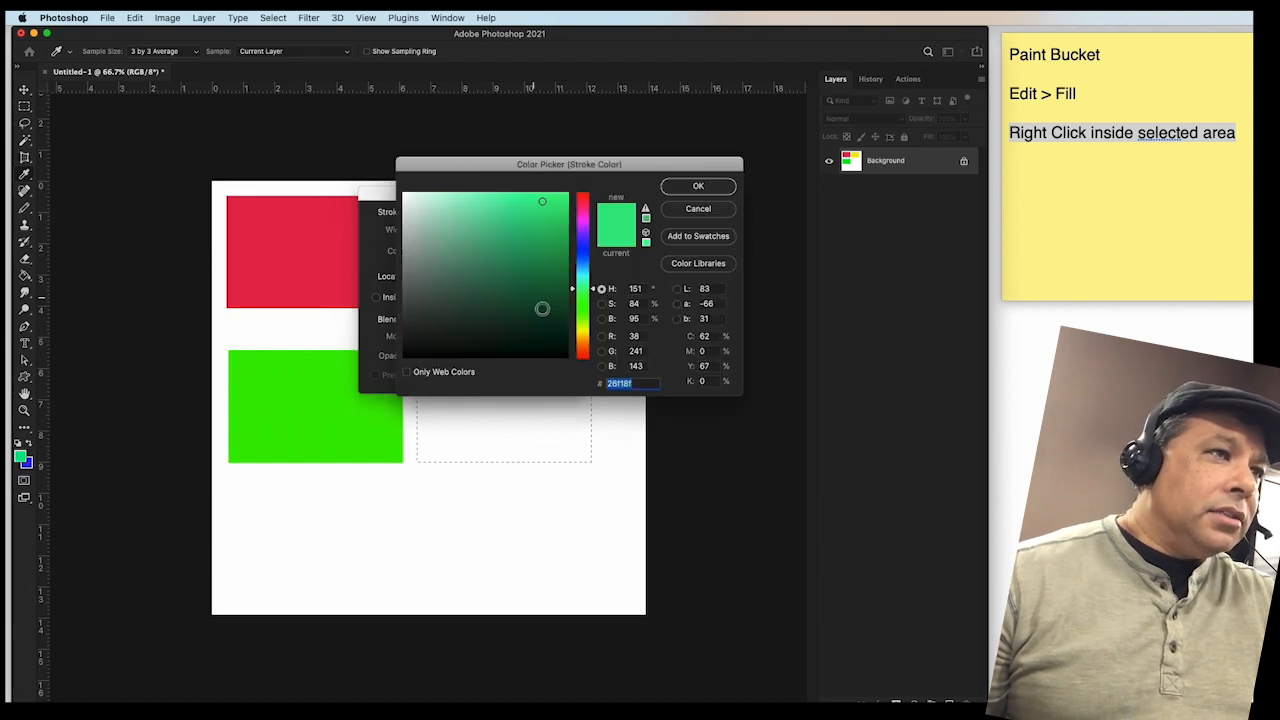
click(584, 203)
drag(587, 201, 586, 347)
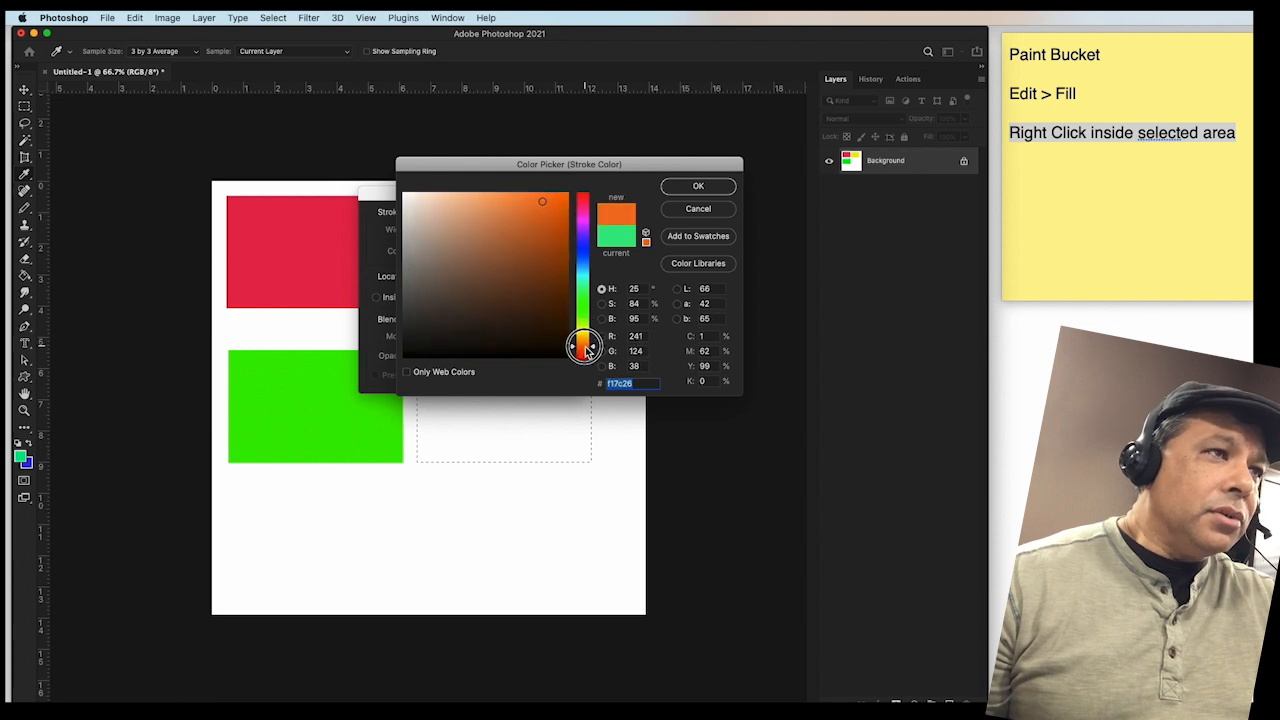
click(562, 202)
click(712, 187)
click(553, 220)
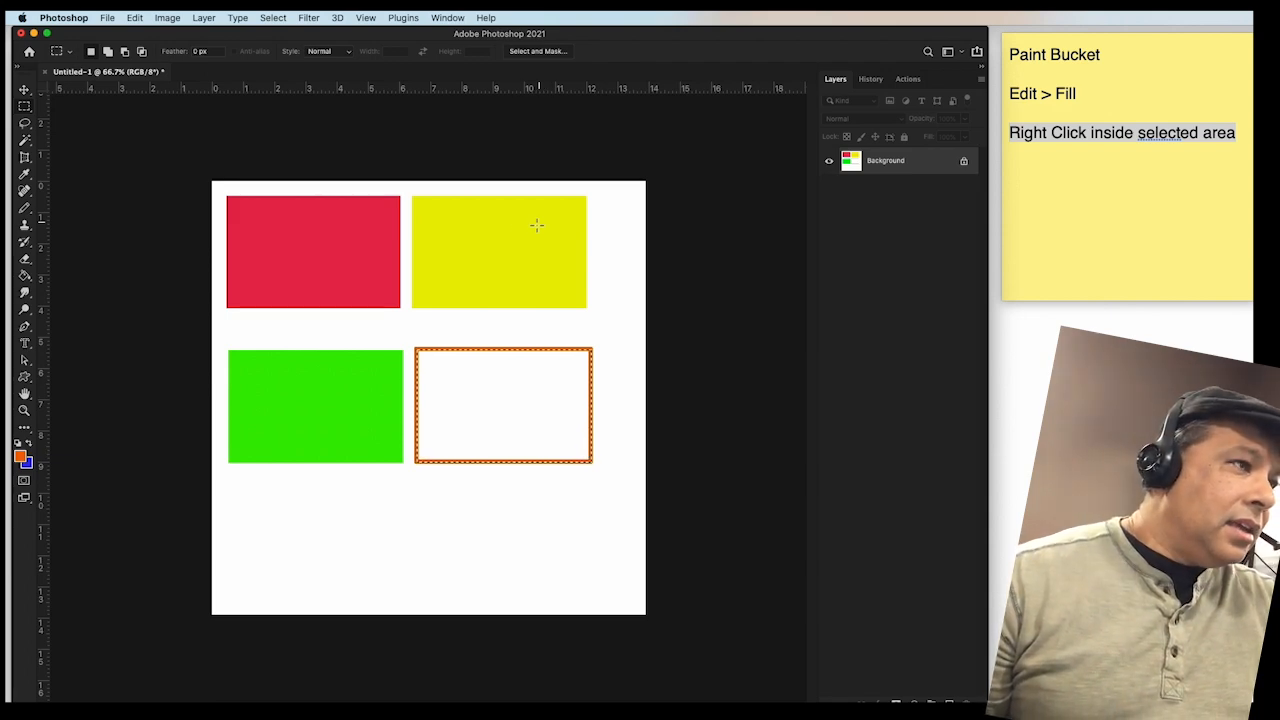
Fill the orange-outlined selection with the blue Background Color at 100% opacity using the Fill command, and deselect it.
right_click(482, 397)
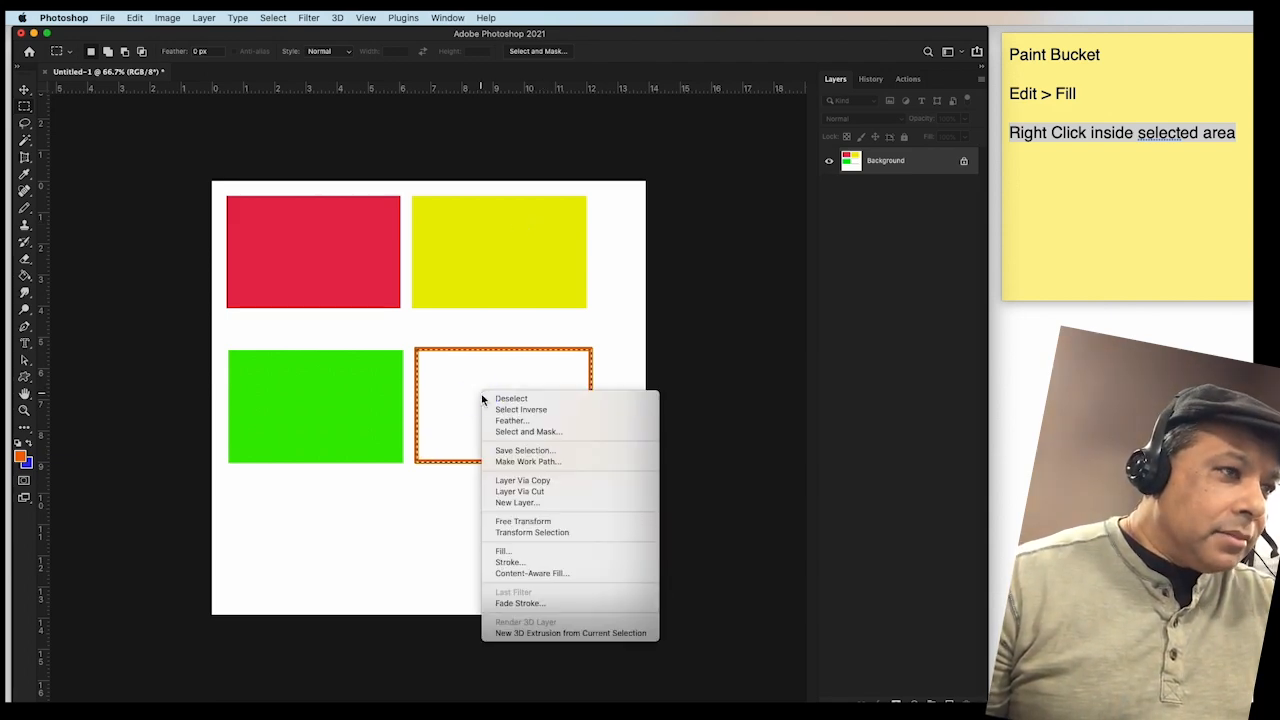
click(524, 551)
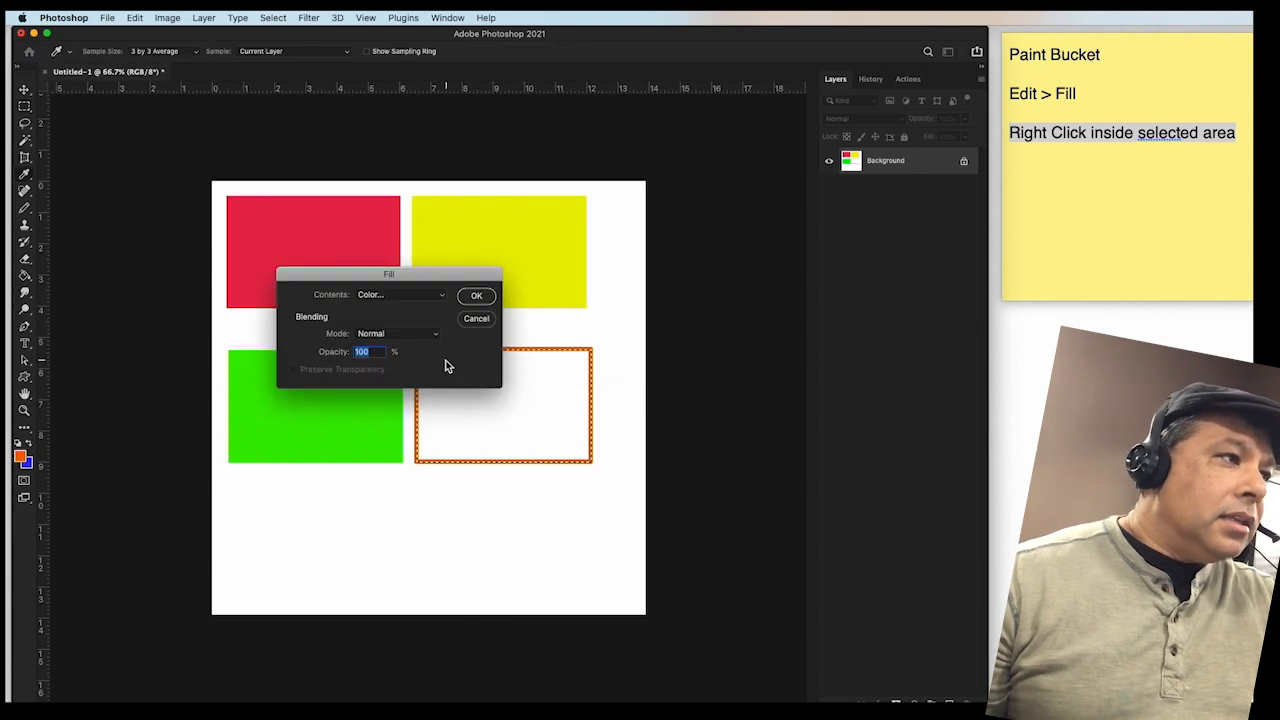
click(397, 294)
click(399, 287)
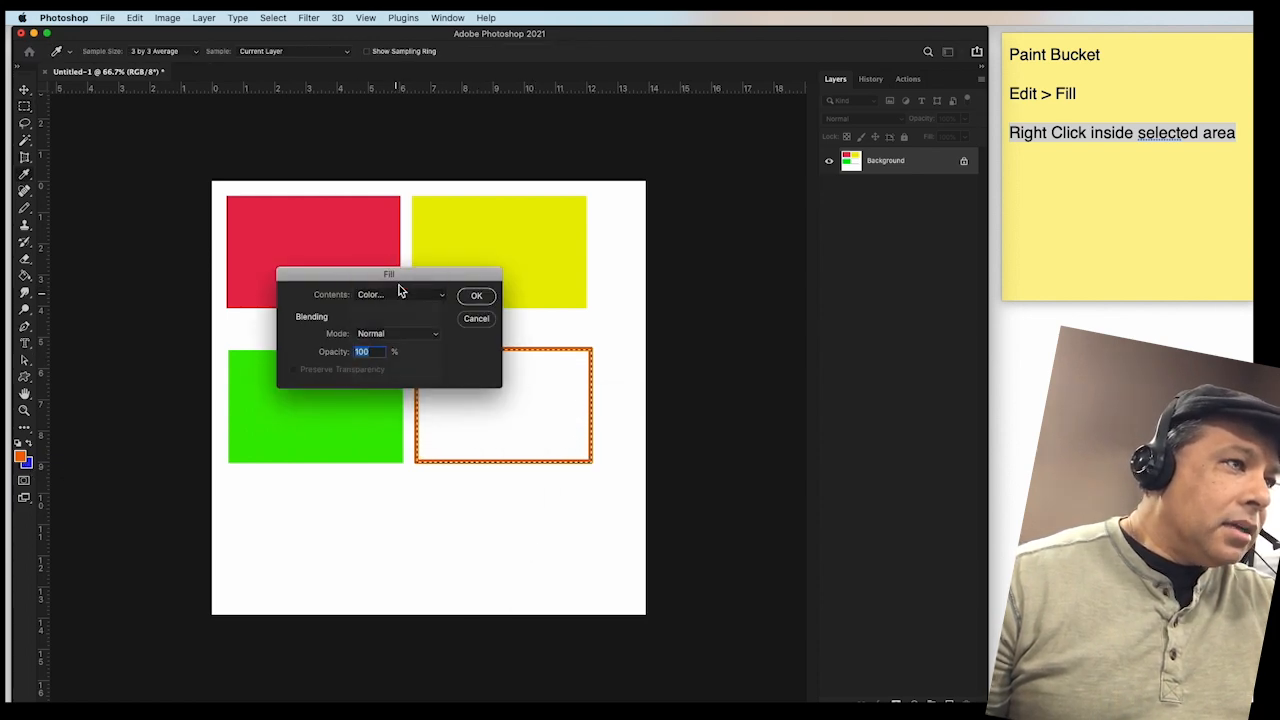
click(476, 296)
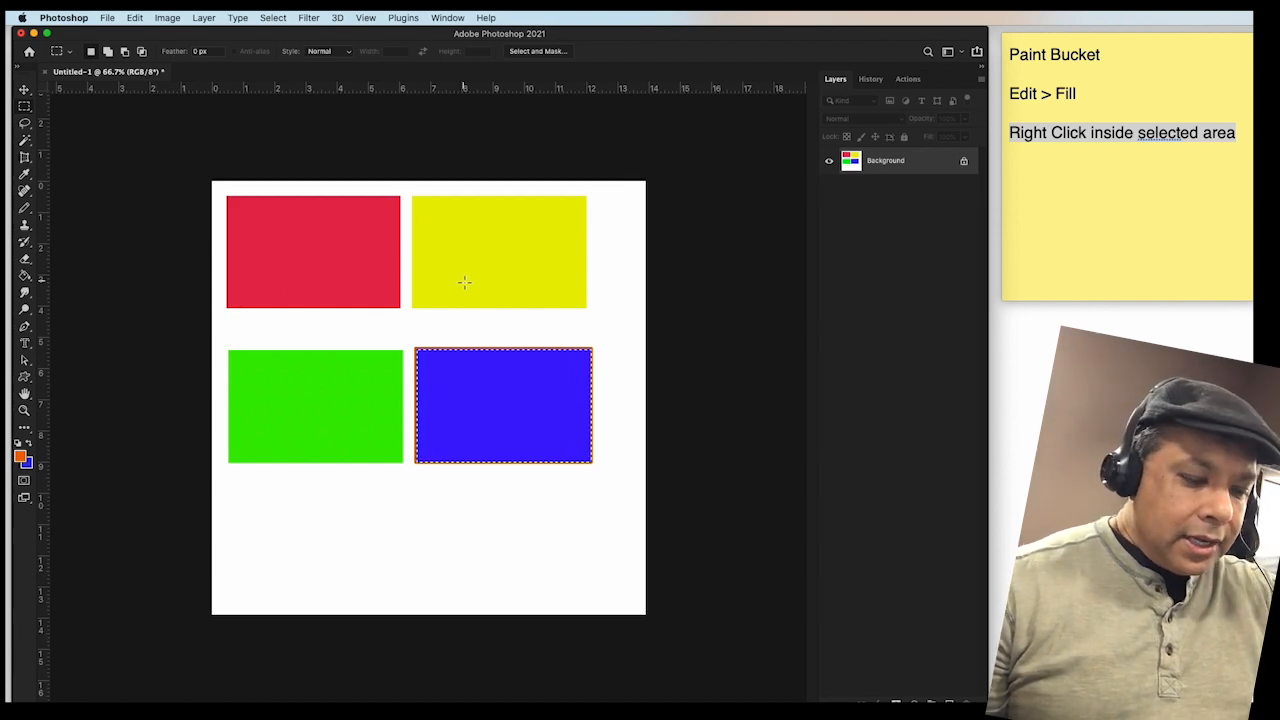
click(464, 282)
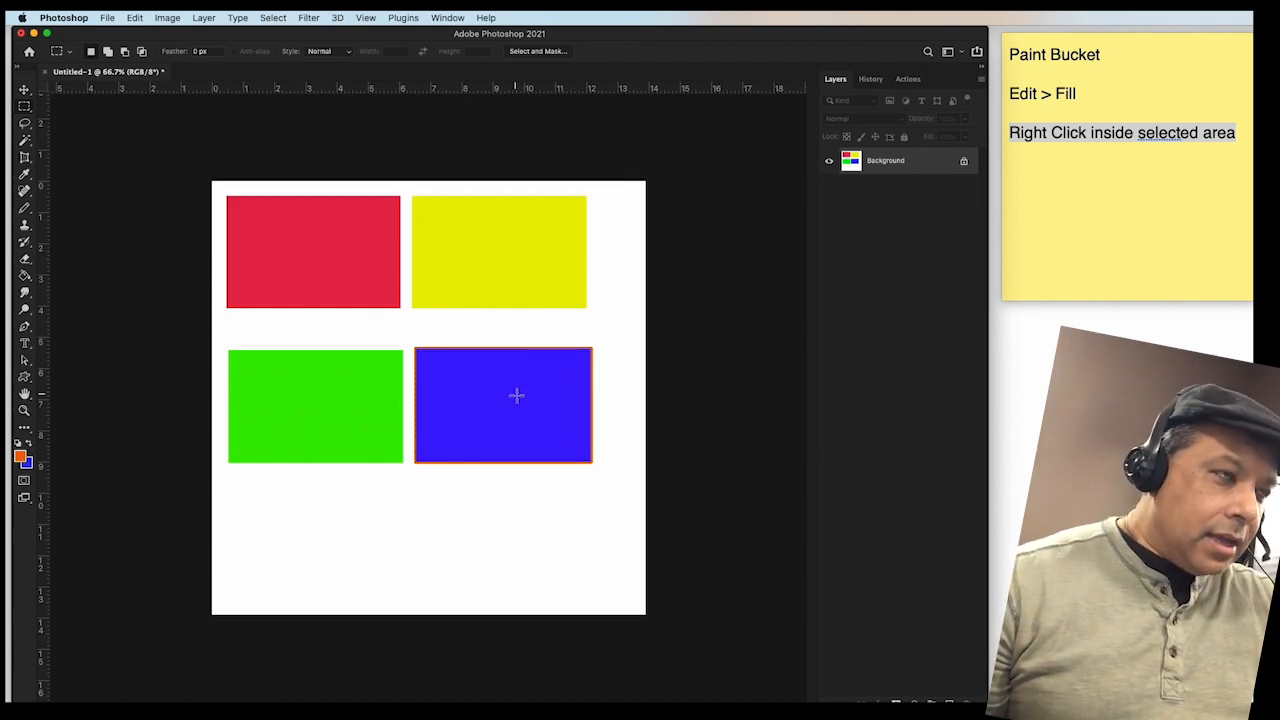